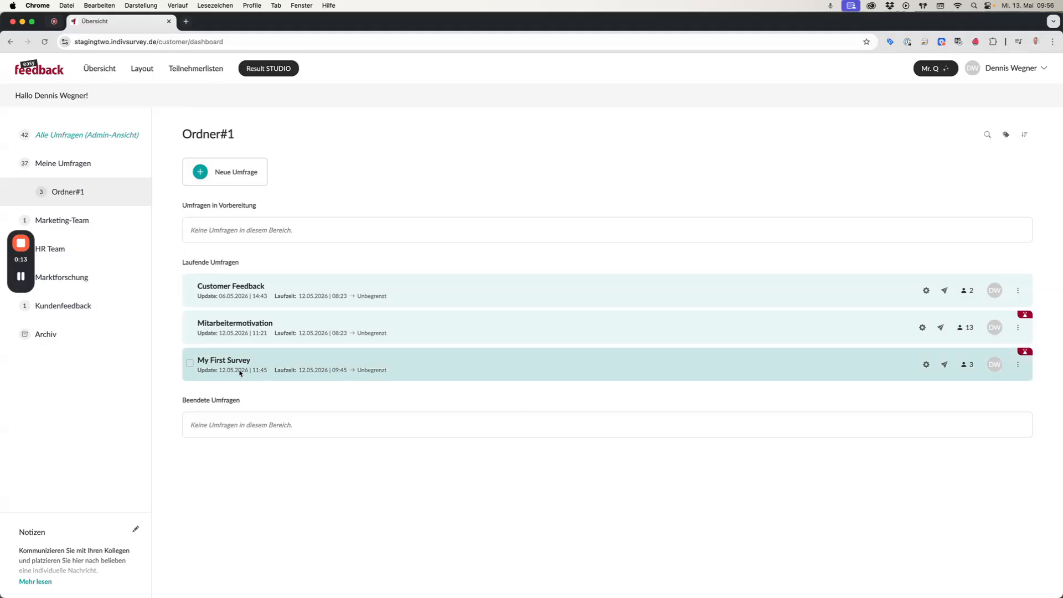
# Open My First Survey and go to its automatic e-mail reply settings.
pyautogui.click(283, 366)
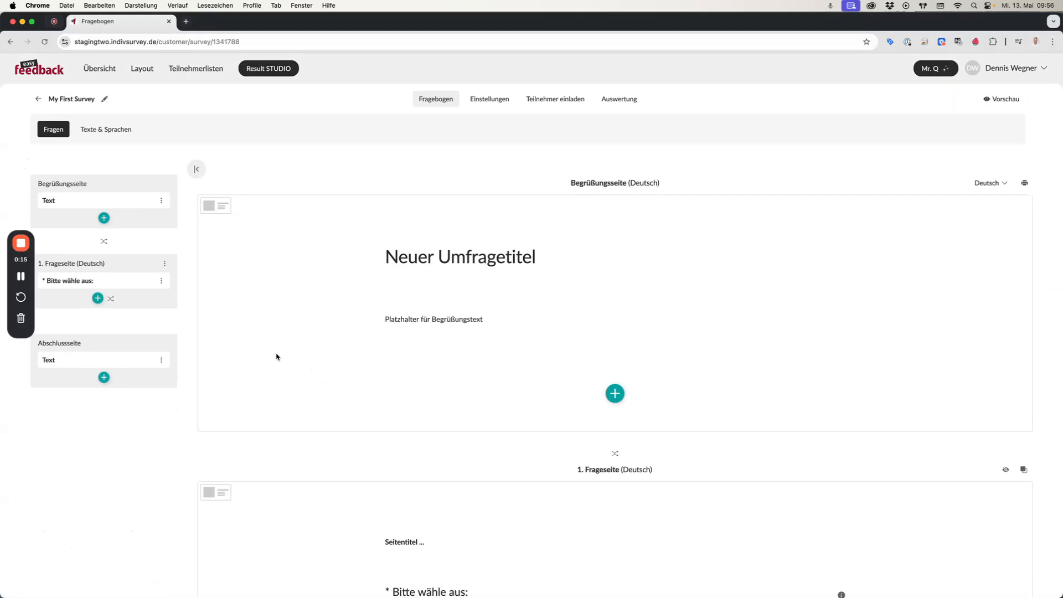
pyautogui.click(497, 102)
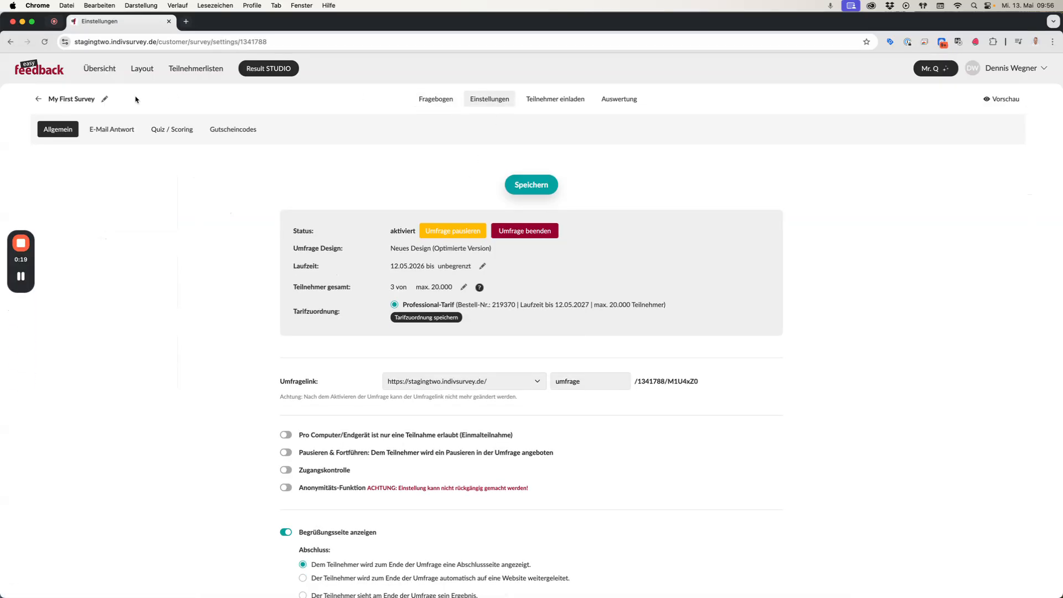
pyautogui.click(107, 132)
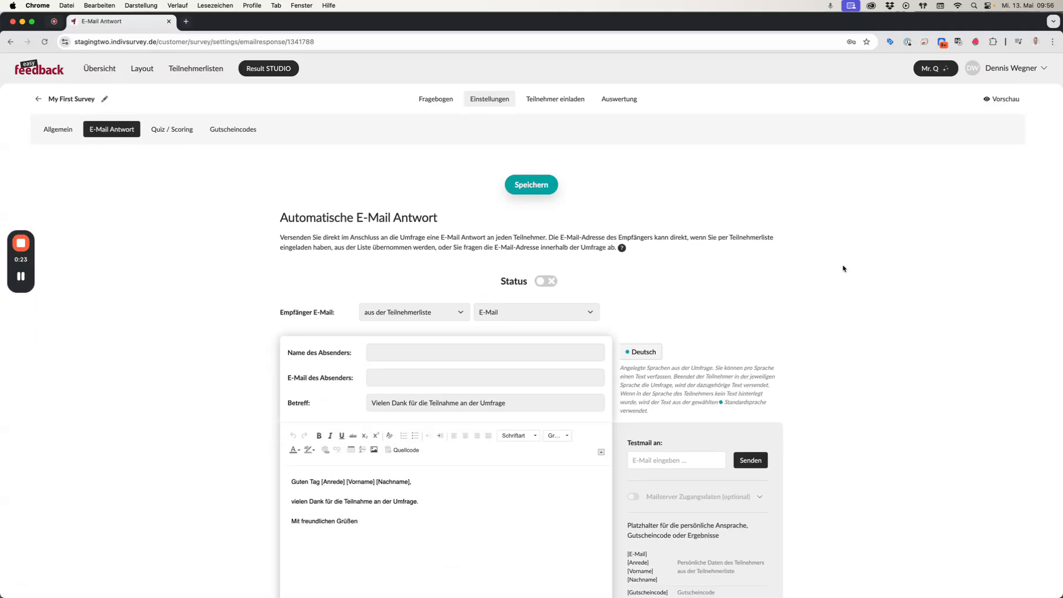
pyautogui.moveTo(25, 233)
pyautogui.moveTo(26, 233); pyautogui.dragTo(1049, 253)
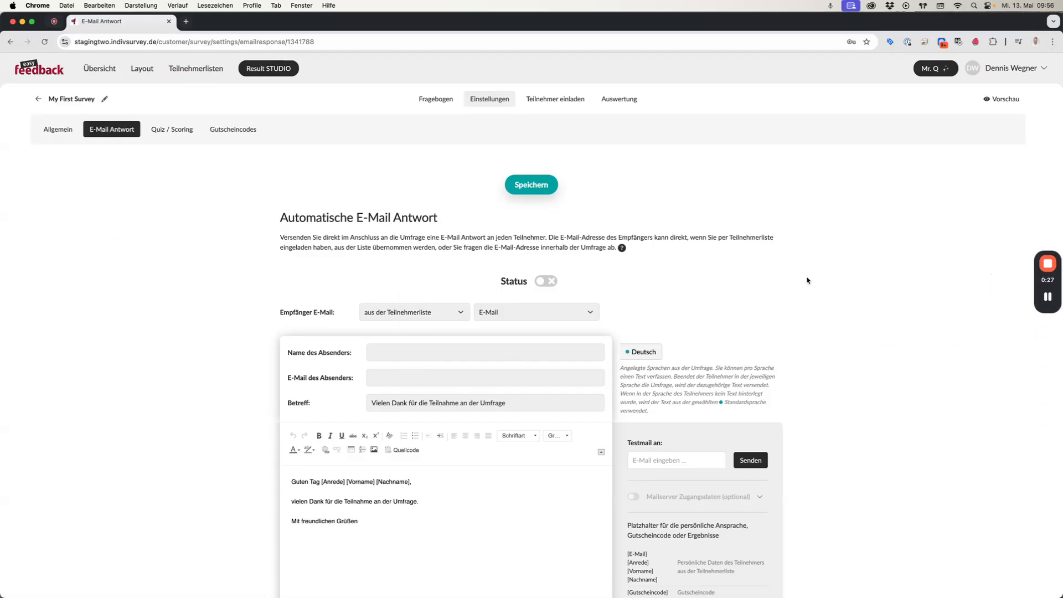
pyautogui.moveTo(355, 218); pyautogui.dragTo(463, 221)
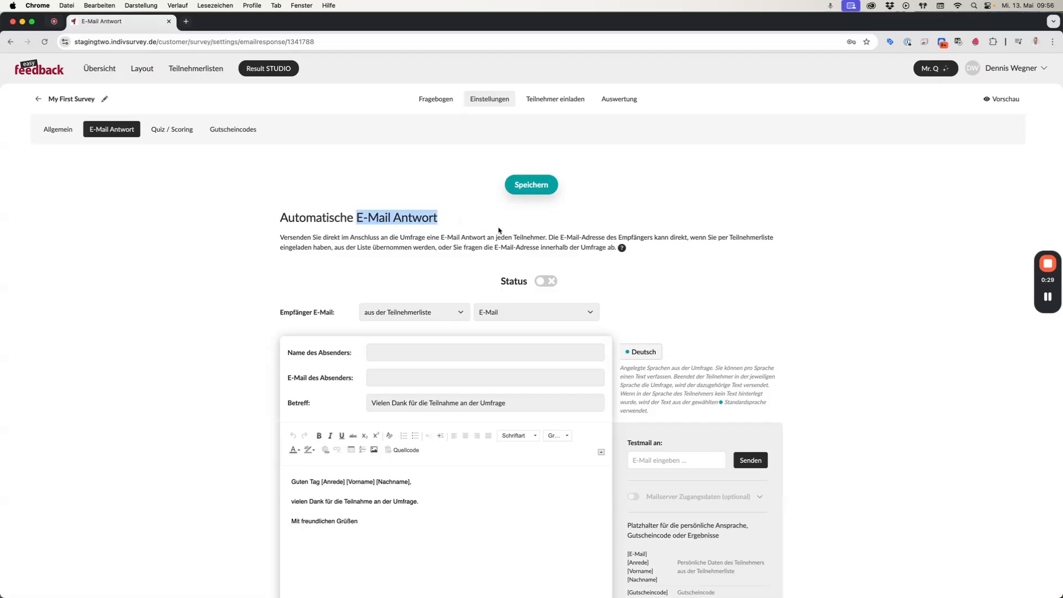
pyautogui.click(559, 237)
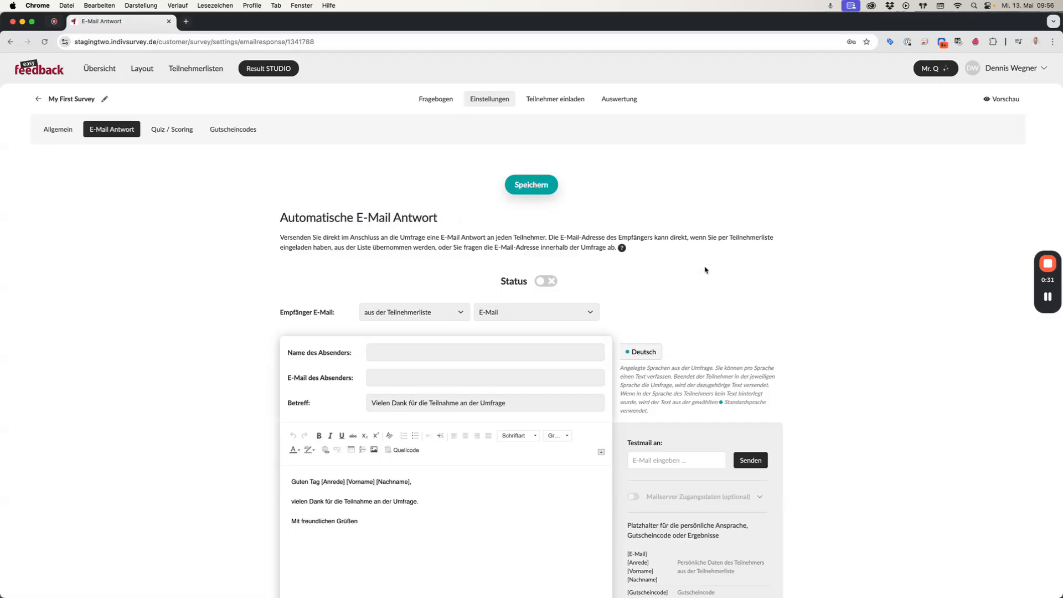
pyautogui.scroll(-1, 719, 265)
pyautogui.scroll(-1, 719, 266)
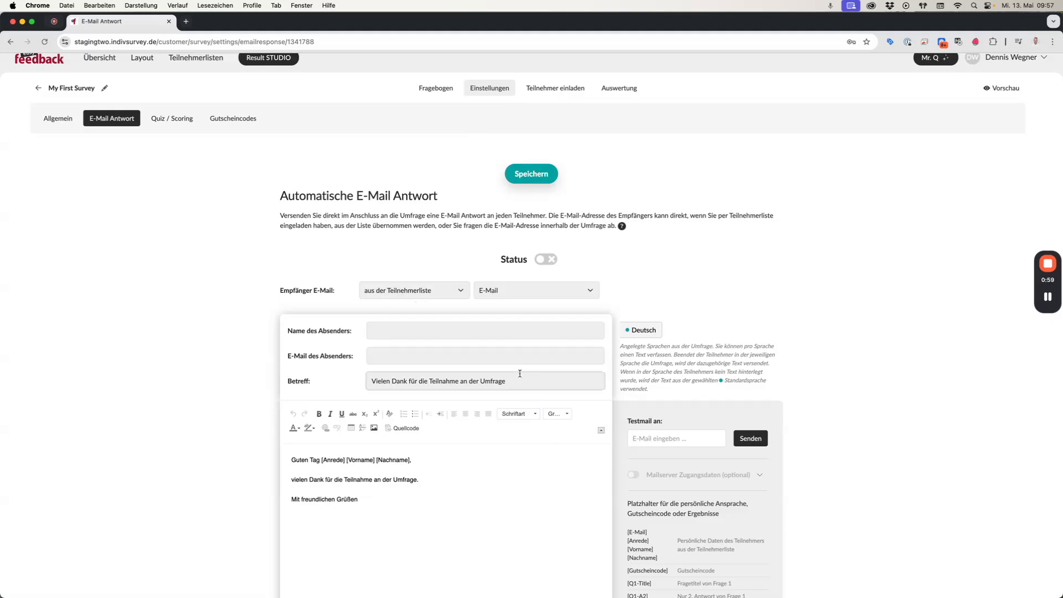
# Set the recipient e-mail source to manual entry.
pyautogui.click(459, 286)
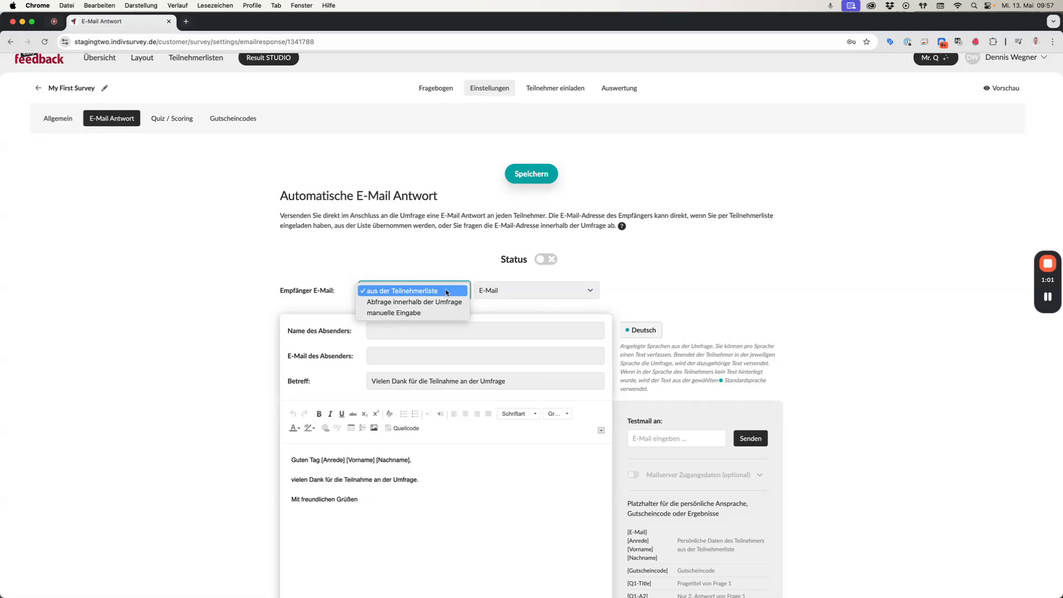
pyautogui.click(445, 301)
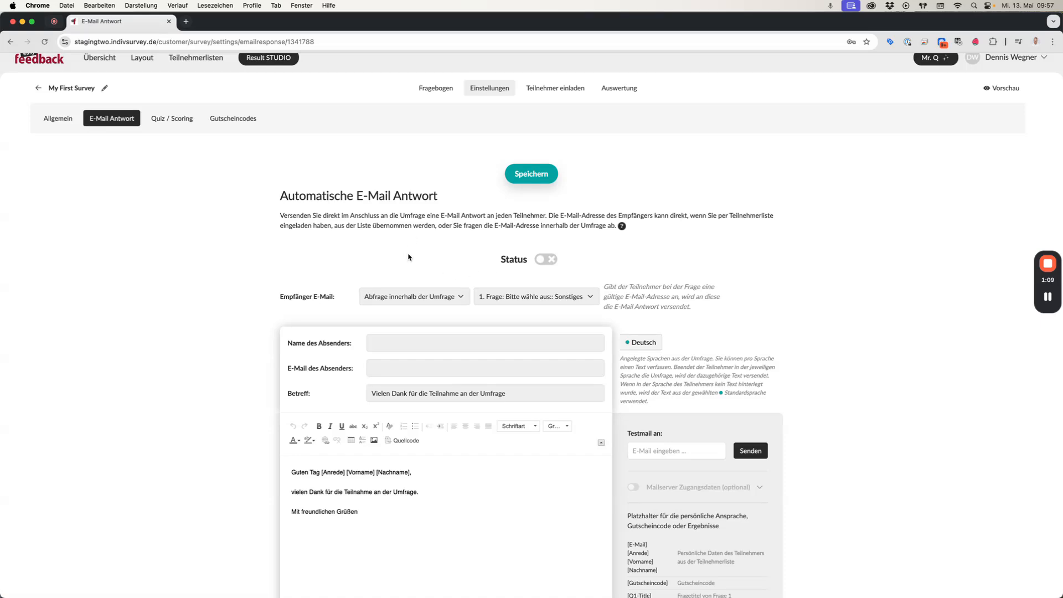
pyautogui.click(408, 296)
pyautogui.click(404, 311)
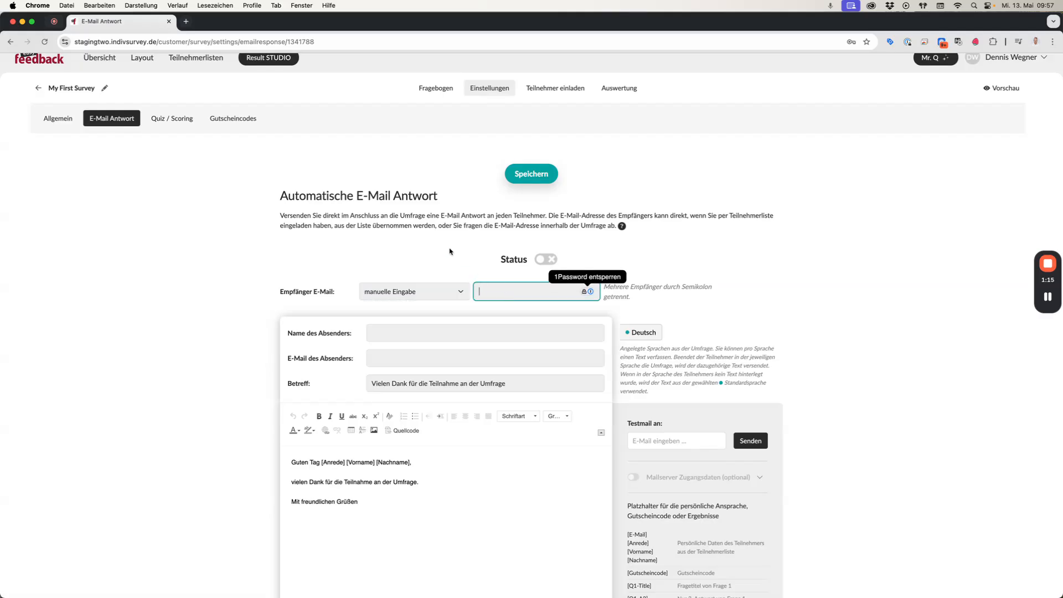
pyautogui.click(449, 252)
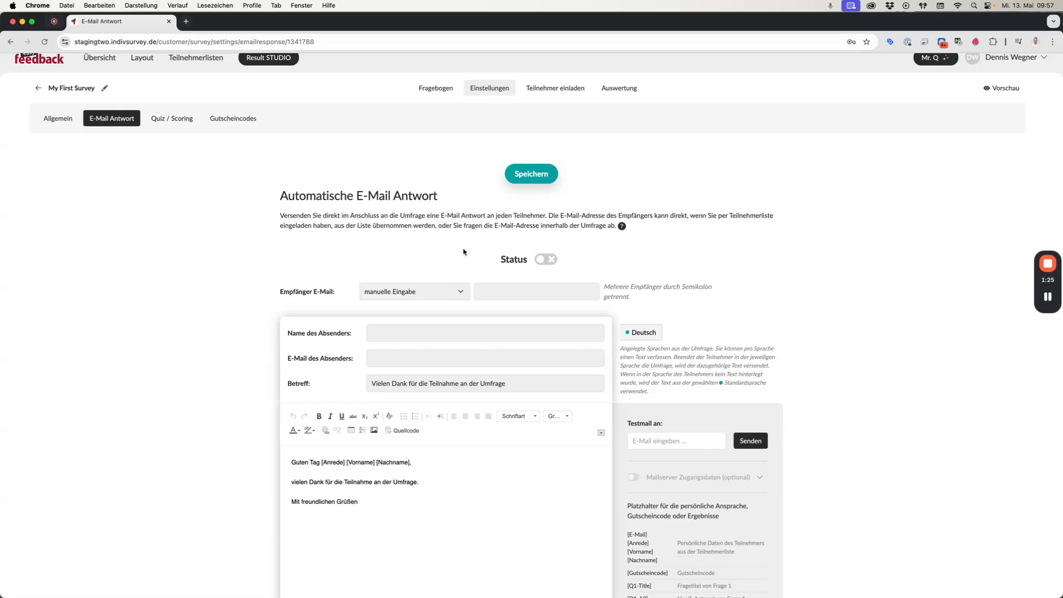
# Add a new open question (Offene Frage) at the end of the first question page.
pyautogui.keyDown('super'); pyautogui.click(436, 88); pyautogui.keyUp('super')
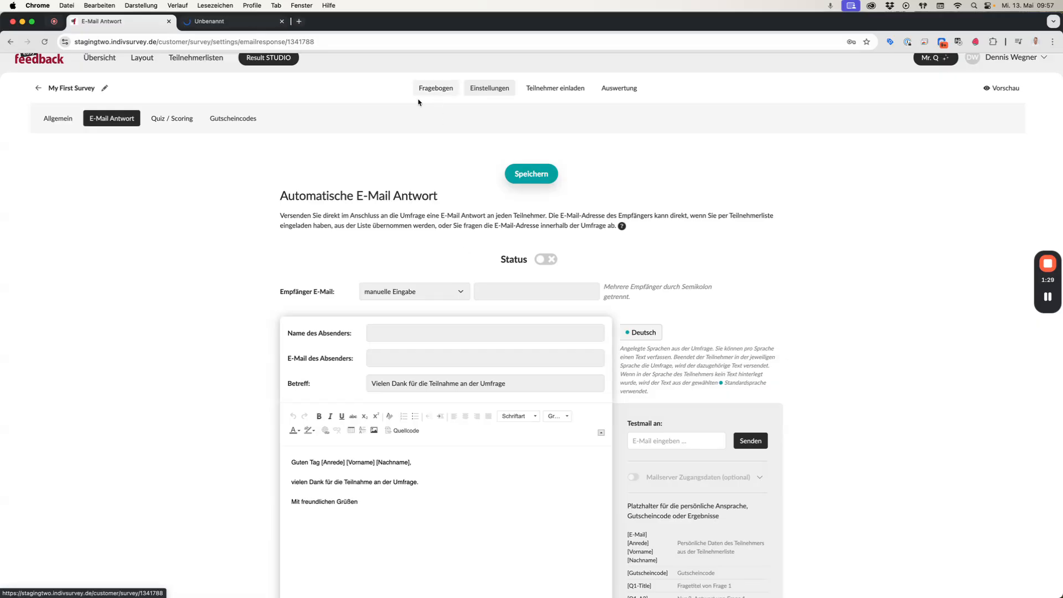
pyautogui.middleClick(208, 28)
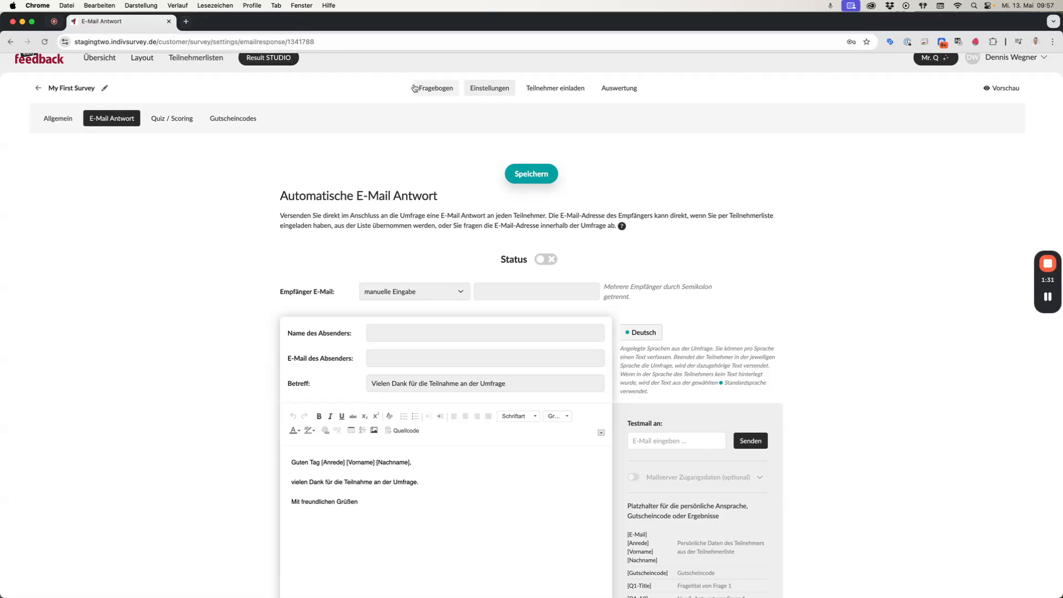
pyautogui.scroll(-6, 544, 308)
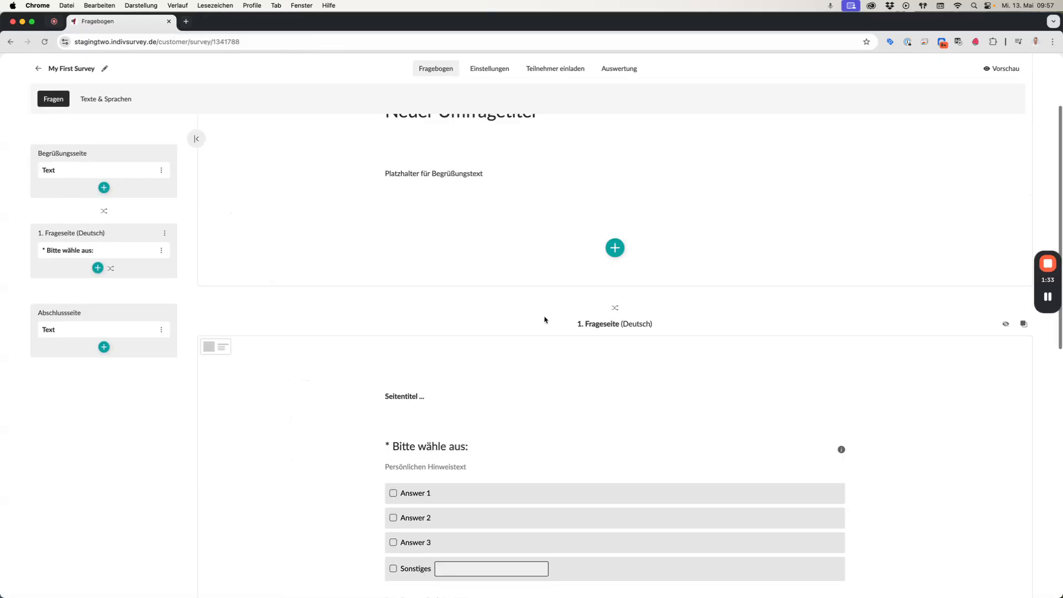
pyautogui.scroll(-5, 575, 351)
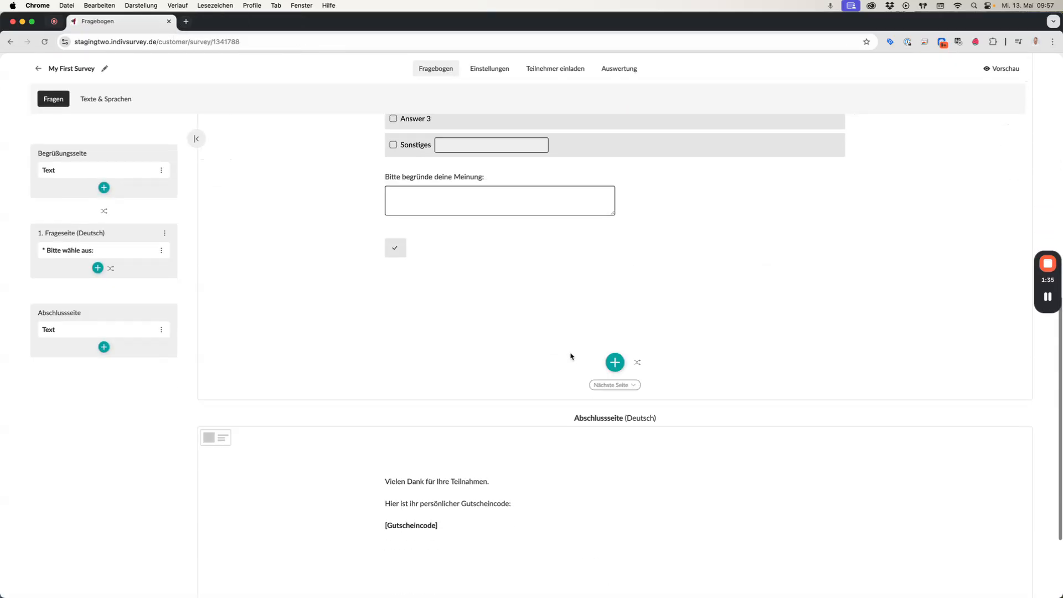
pyautogui.click(615, 363)
pyautogui.click(631, 385)
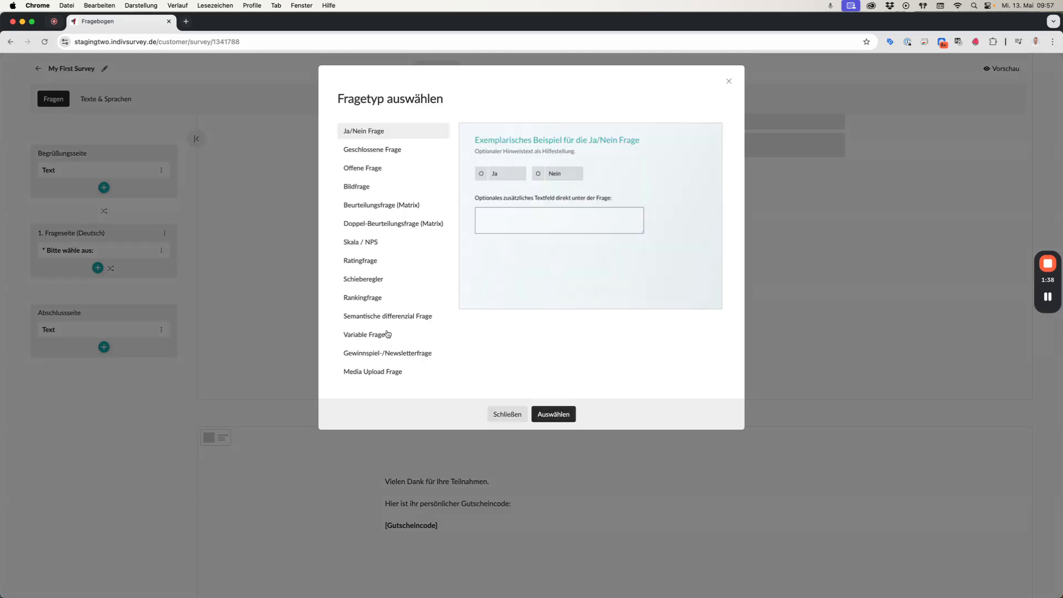
pyautogui.click(371, 175)
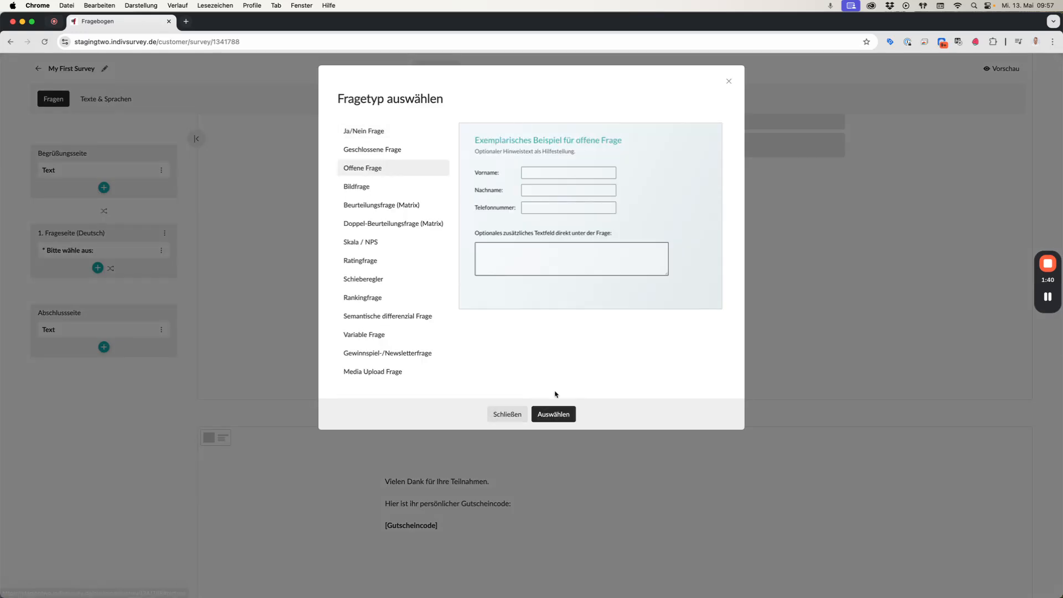
pyautogui.click(552, 415)
# Title the question "Bitte nennen Sie uns Ihre Kontaktdaten:".
pyautogui.click(481, 307)
pyautogui.write('Bitte')
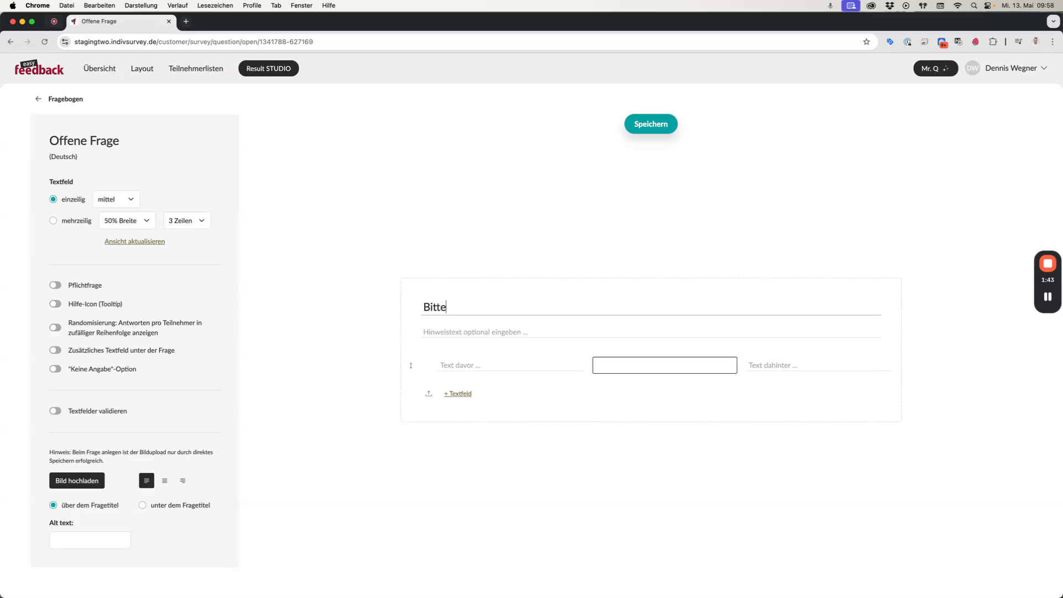
pyautogui.write(' nennen Sie uns Ihre ')
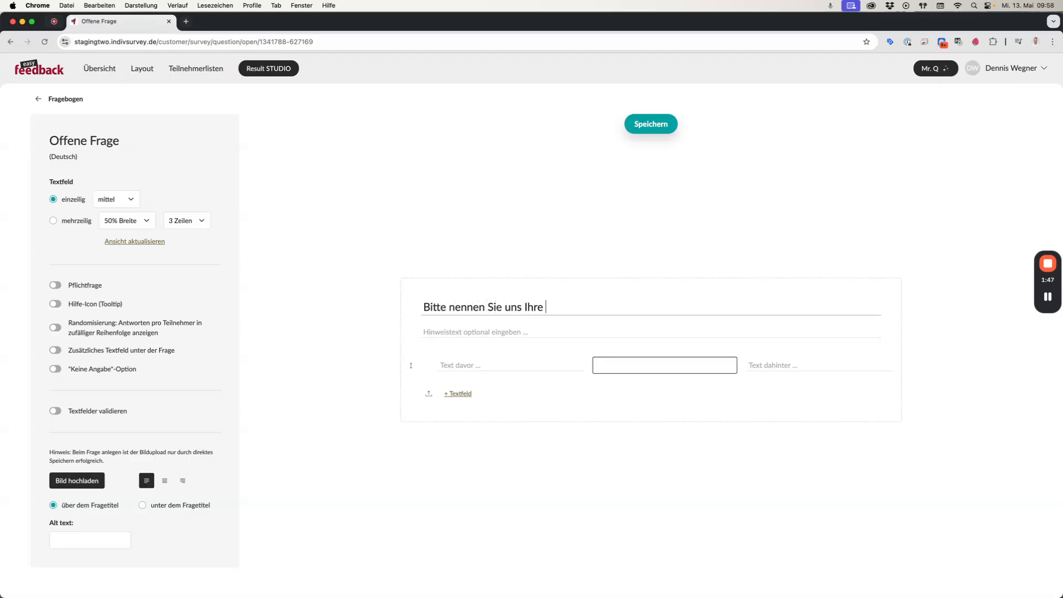
pyautogui.write('Kontaktdaten:')
# Label the first text field "Name:" and add two more fields labelled "Telefon:" and "E-Mail:".
pyautogui.click(473, 365)
pyautogui.write('NAme')
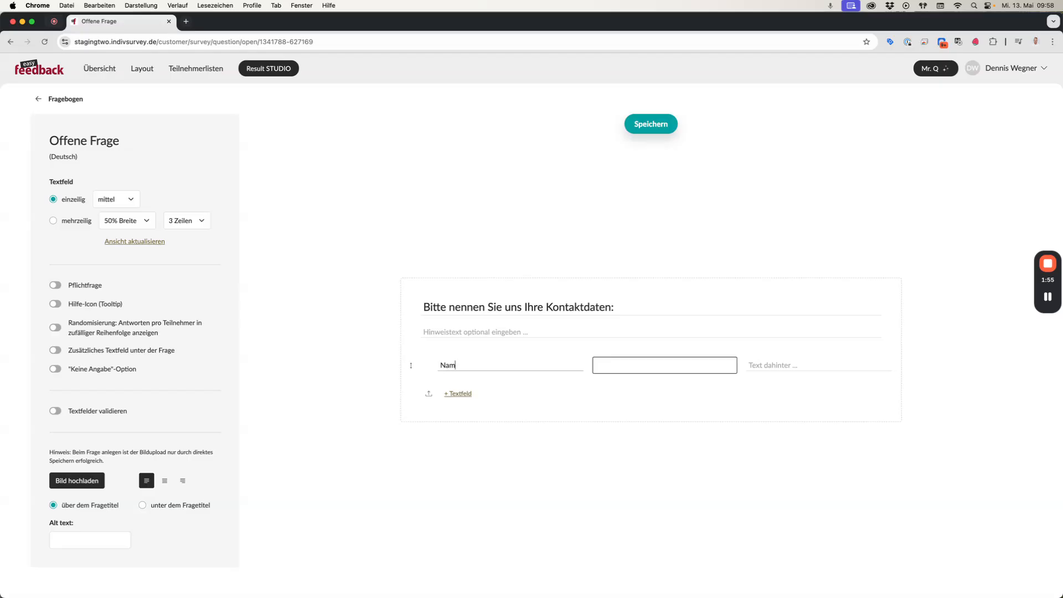
pyautogui.click(461, 394)
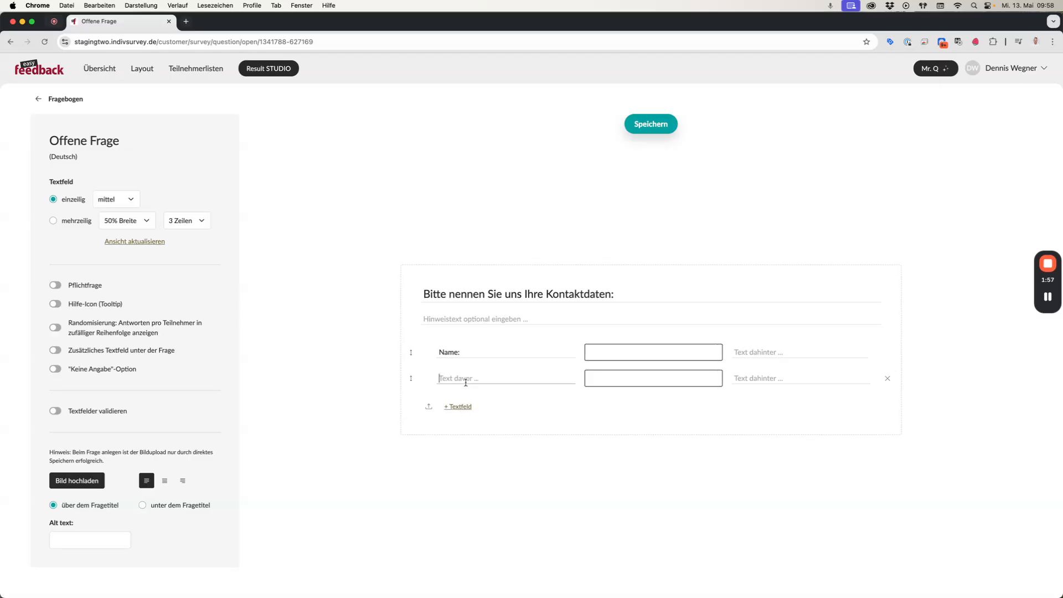
pyautogui.write('Telefon:')
pyautogui.click(459, 407)
pyautogui.click(463, 392)
pyautogui.write('E-Mail:')
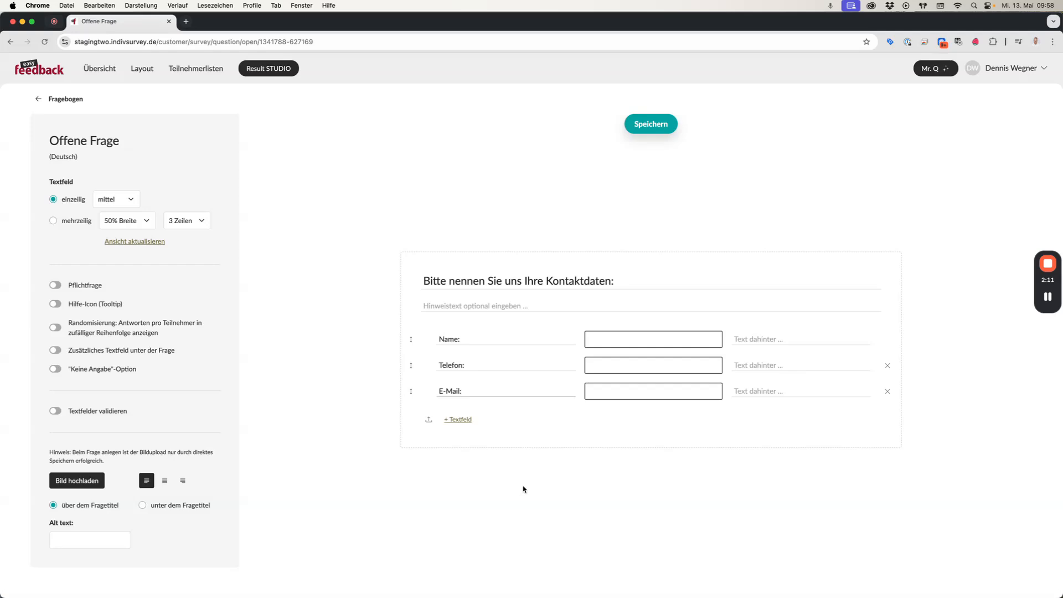
# Make the question mandatory and turn on text field validation.
pyautogui.click(389, 484)
pyautogui.click(70, 284)
pyautogui.click(83, 409)
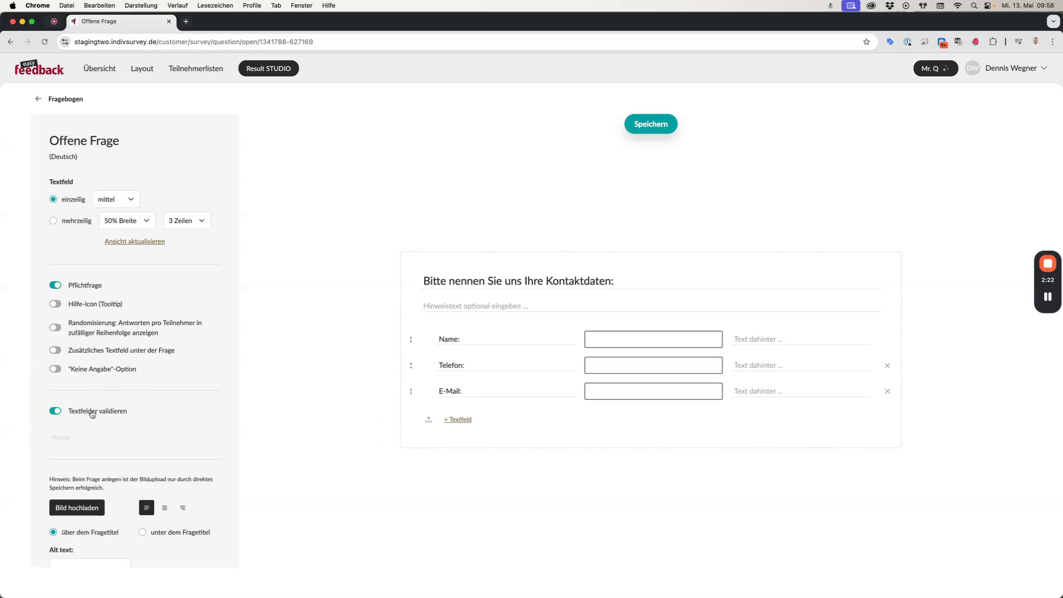
pyautogui.scroll(-5, 164, 394)
pyautogui.scroll(-1, 164, 394)
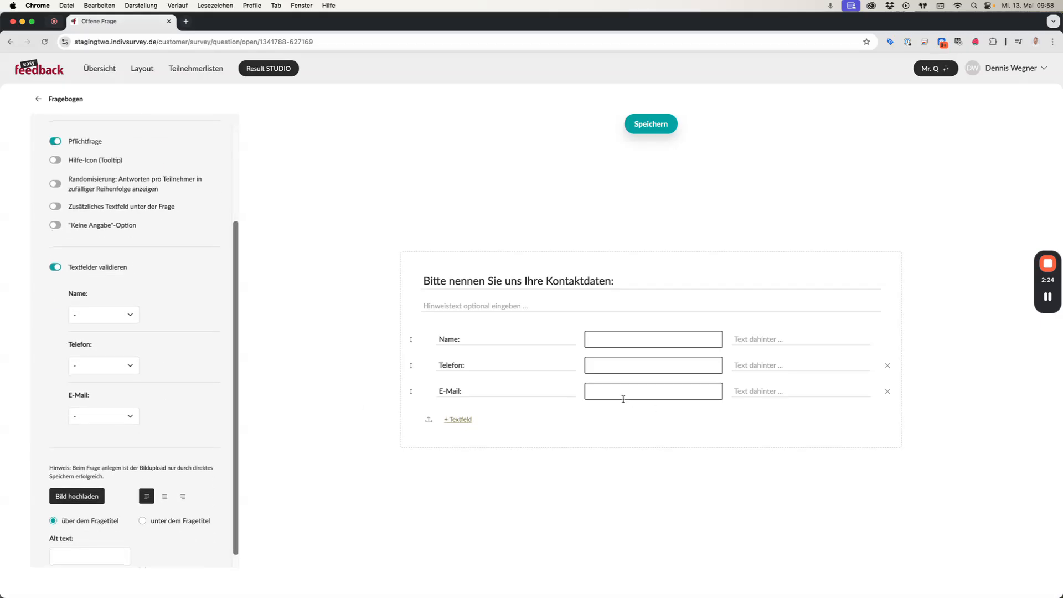
# Set the E-Mail field's validation to E-Mail and save the question.
pyautogui.moveTo(469, 389); pyautogui.dragTo(437, 393)
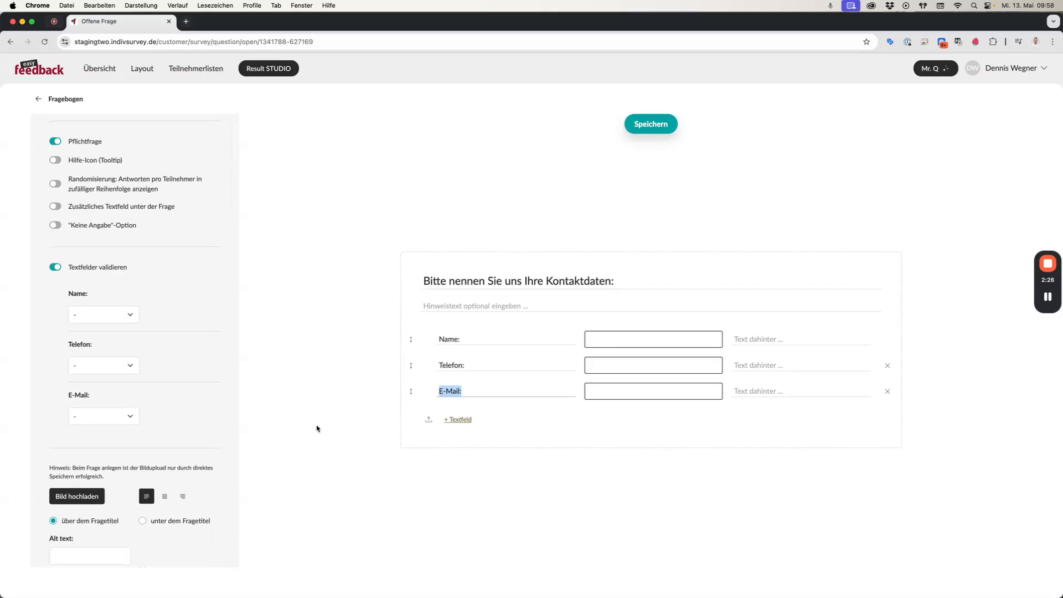
pyautogui.click(153, 405)
pyautogui.moveTo(75, 394); pyautogui.dragTo(107, 399)
pyautogui.click(103, 416)
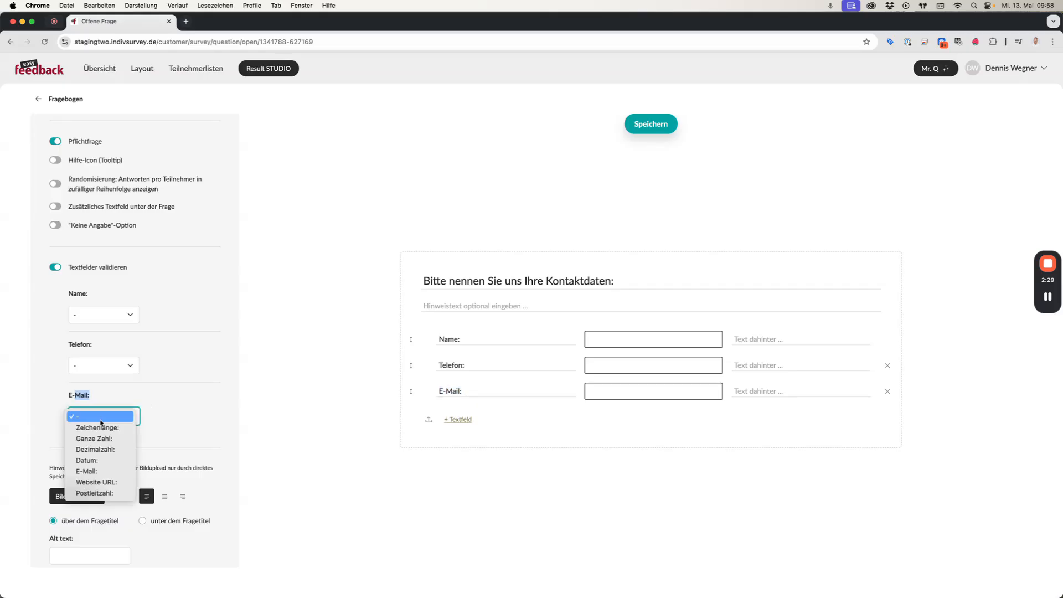
pyautogui.click(94, 470)
pyautogui.click(253, 438)
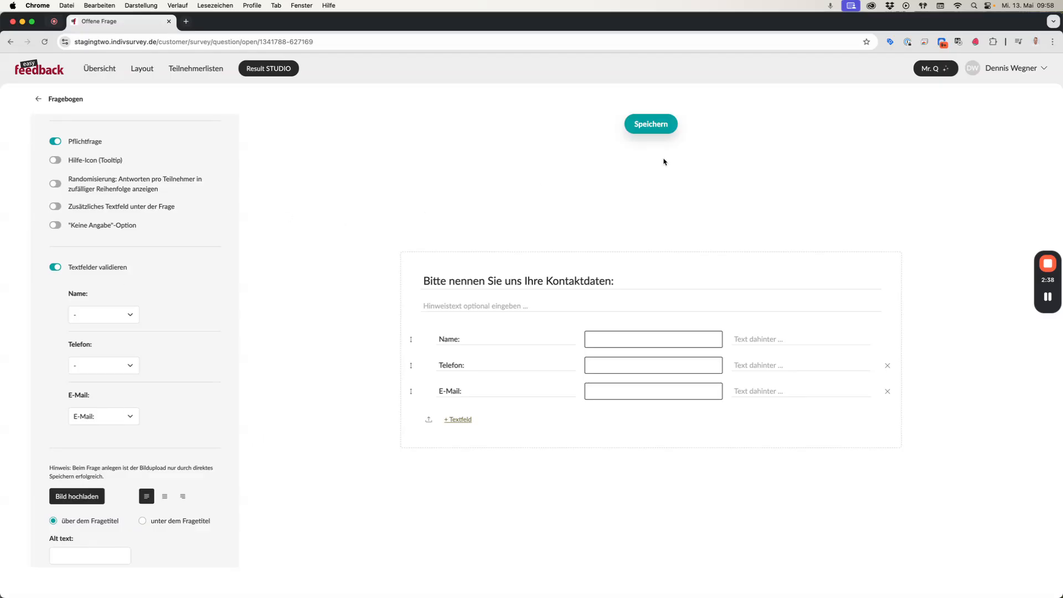
pyautogui.click(656, 125)
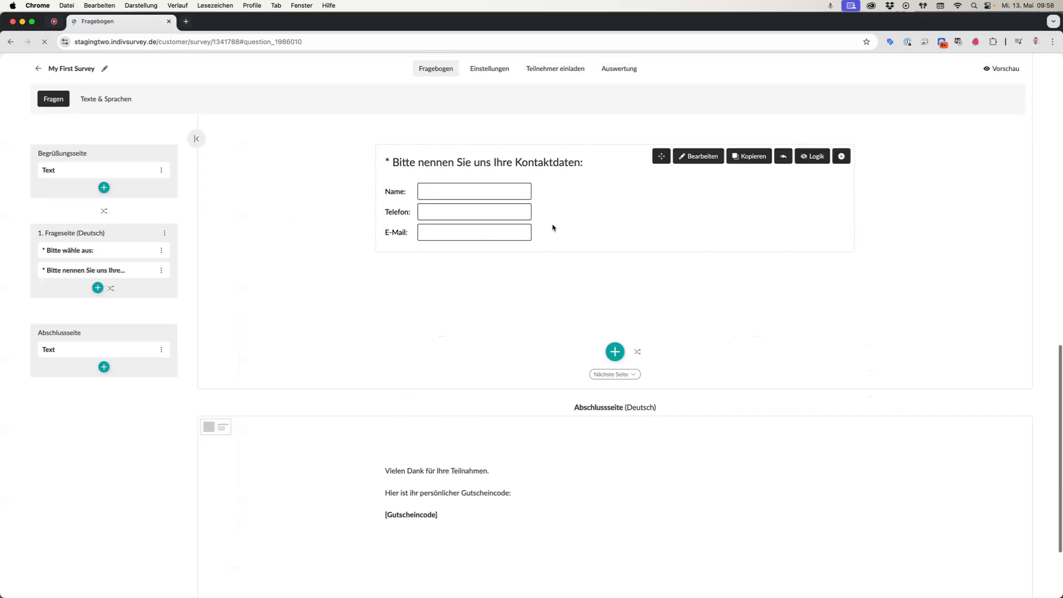
# Open the survey settings for the automatic e-mail reply.
pyautogui.scroll(10, 555, 276)
pyautogui.scroll(-5, 556, 277)
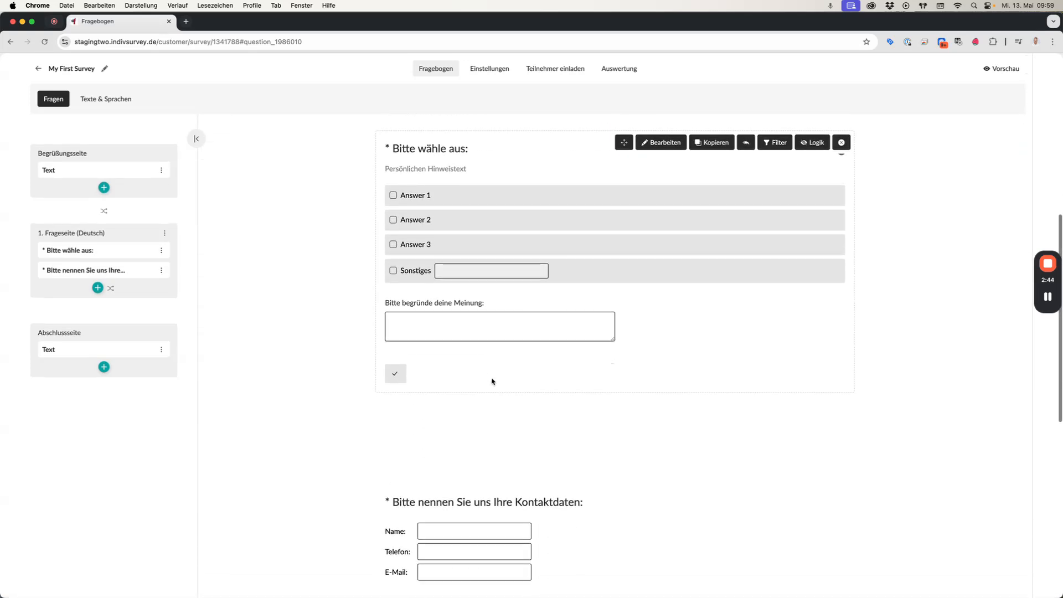
pyautogui.scroll(-1, 492, 382)
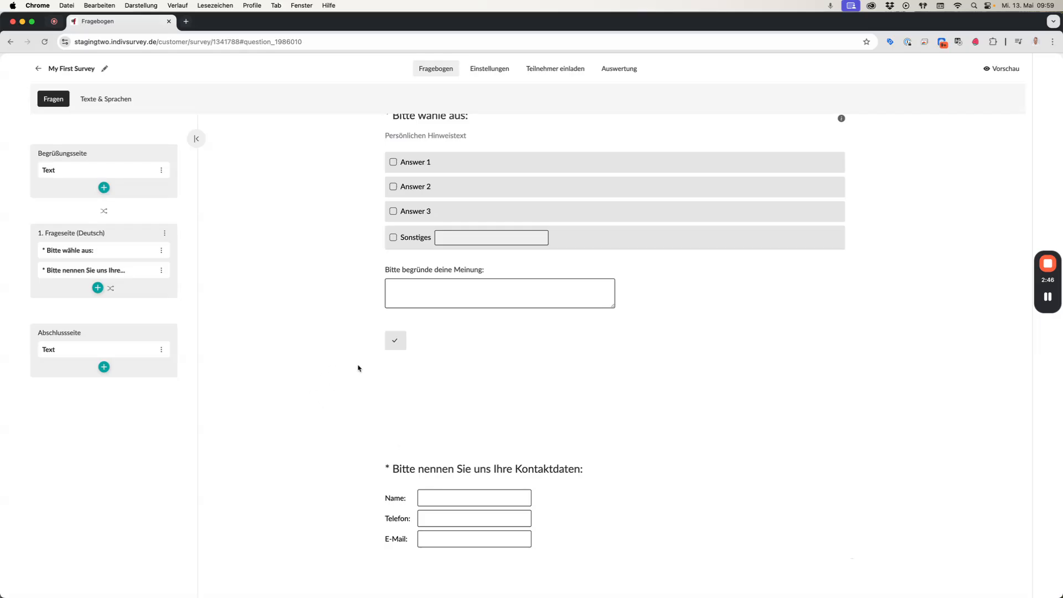
pyautogui.click(488, 69)
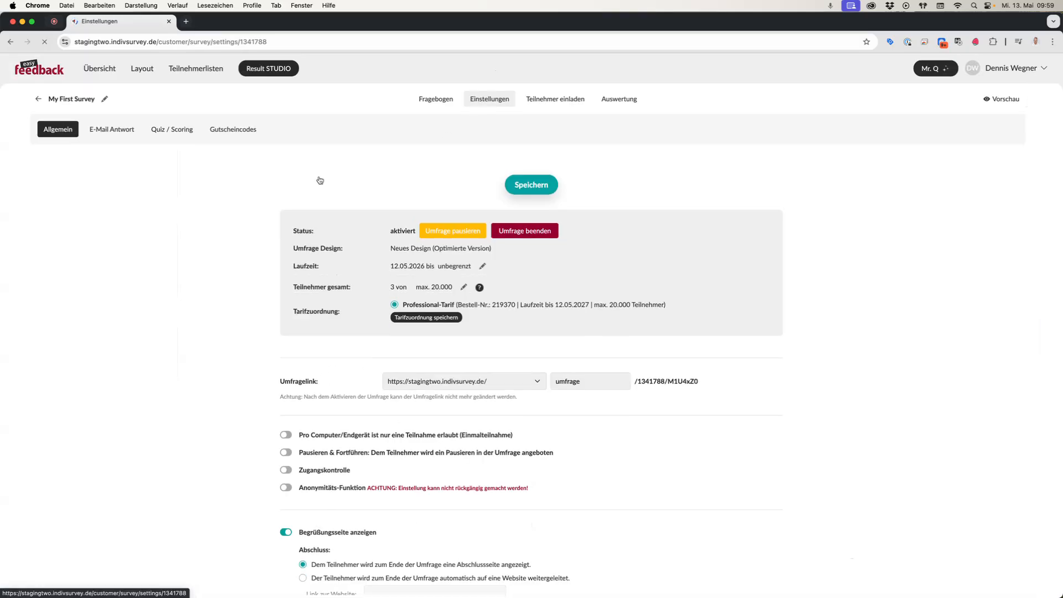
pyautogui.click(112, 129)
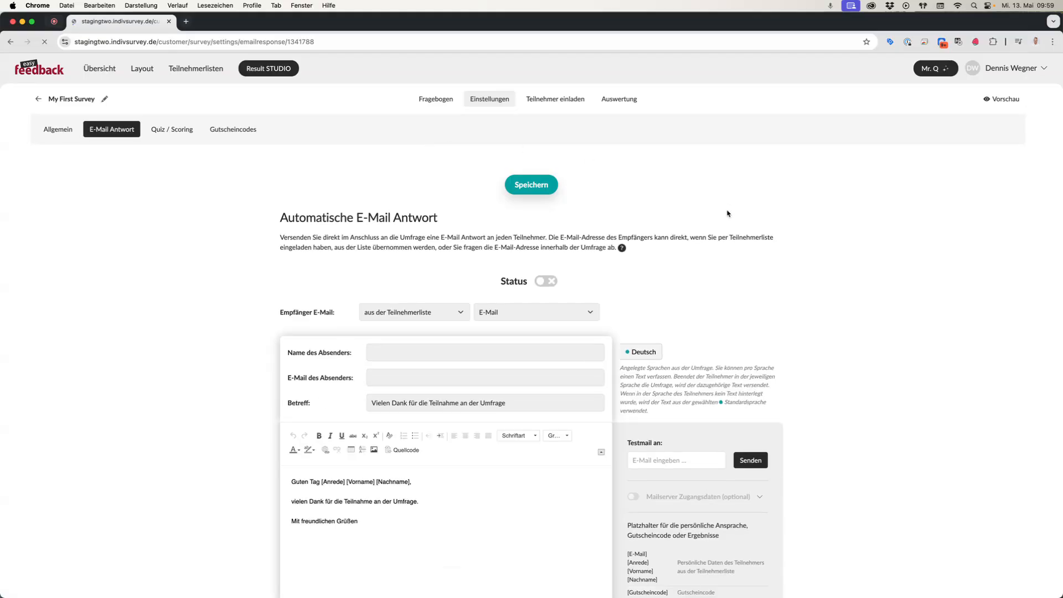
# Set the recipient e-mail to come from the survey question's E-Mail field of question 2 (Kontaktdaten).
pyautogui.scroll(-3, 727, 213)
pyautogui.click(412, 208)
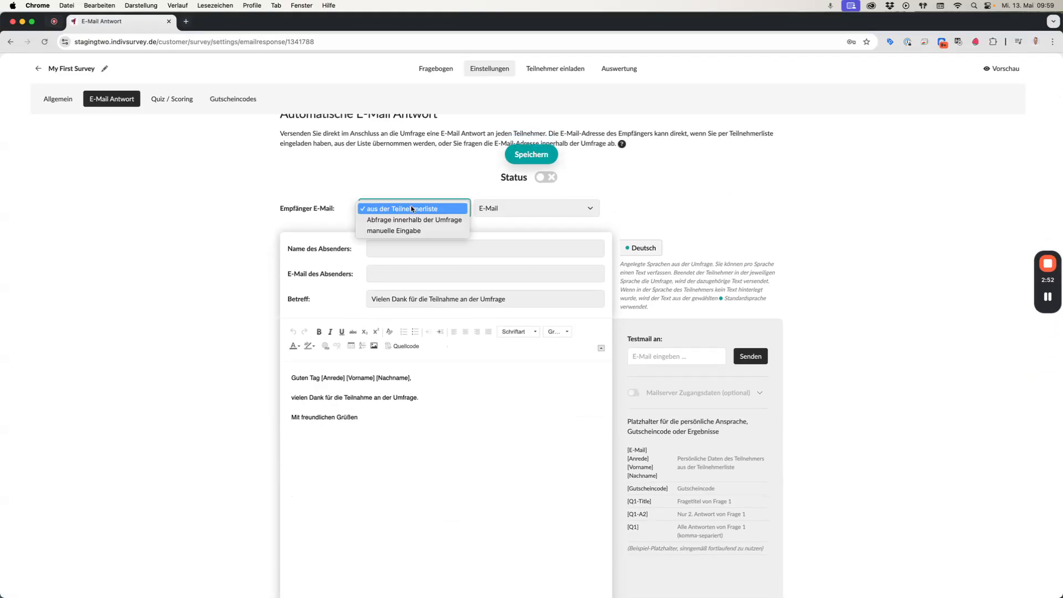
pyautogui.click(414, 220)
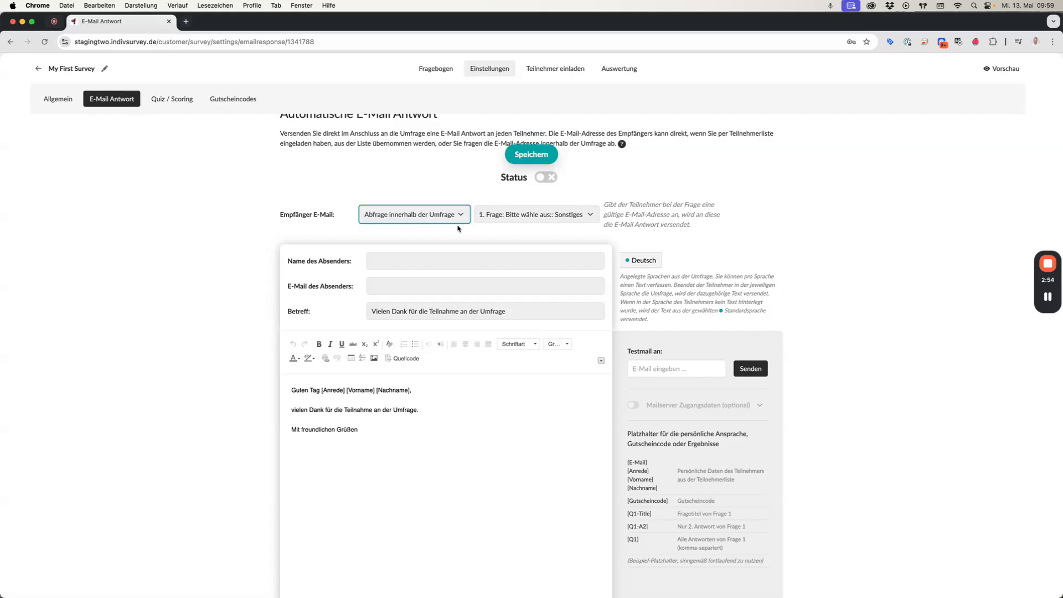
pyautogui.click(508, 216)
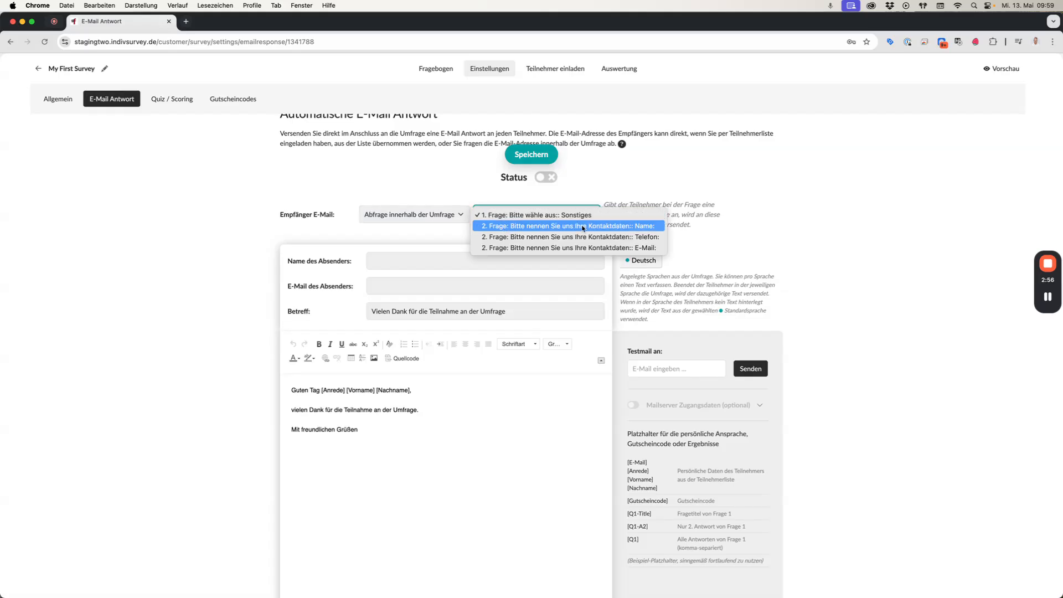
pyautogui.click(629, 247)
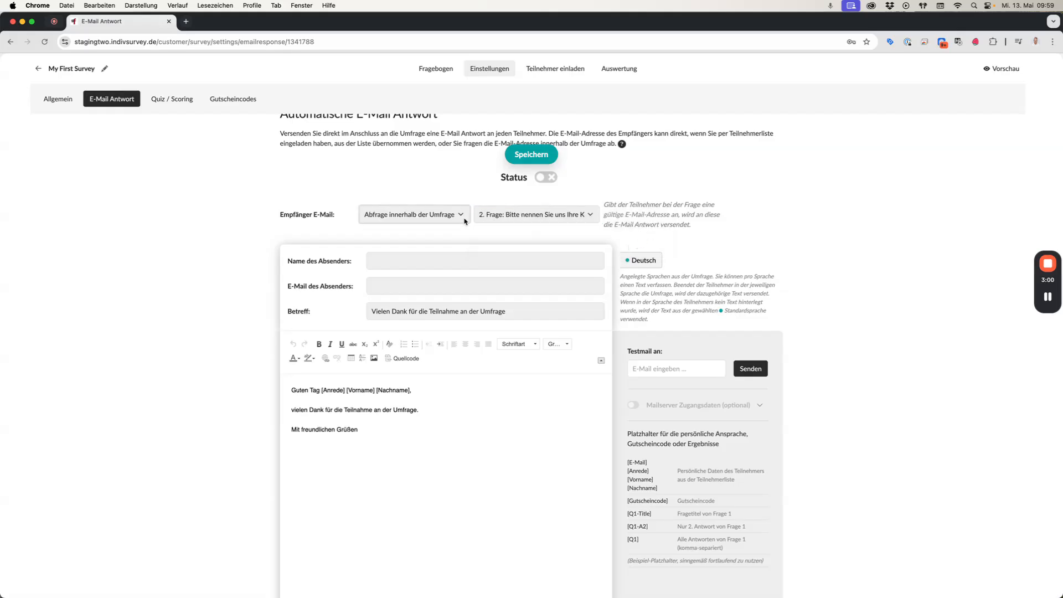
# Set the sender name to easyfeedback GmbH and enter the sender's e-mail address.
pyautogui.scroll(1, 749, 229)
pyautogui.click(453, 266)
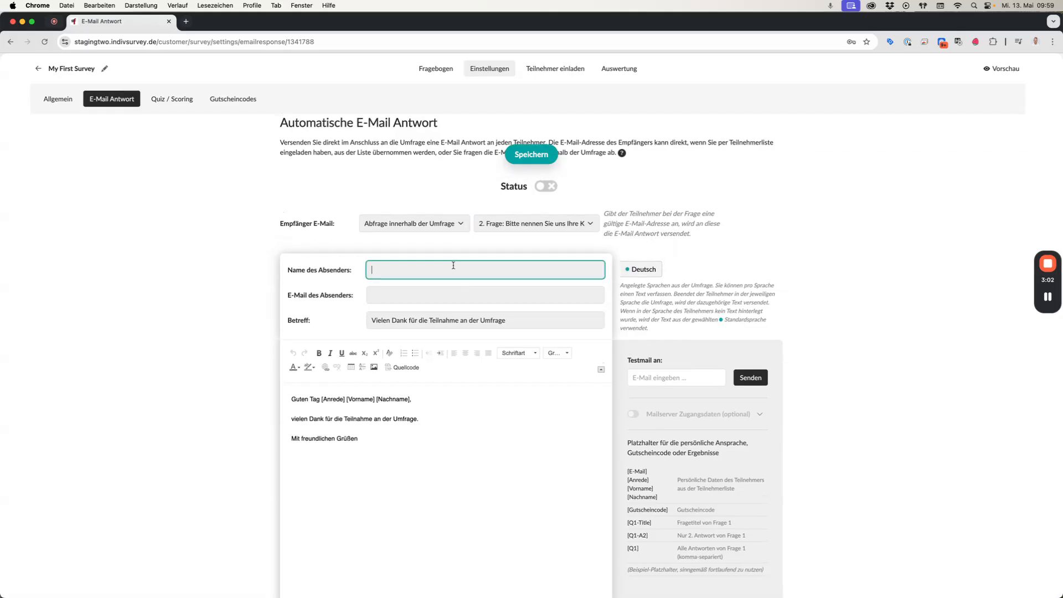
pyautogui.write('easyfeedback GmbH')
pyautogui.click(425, 294)
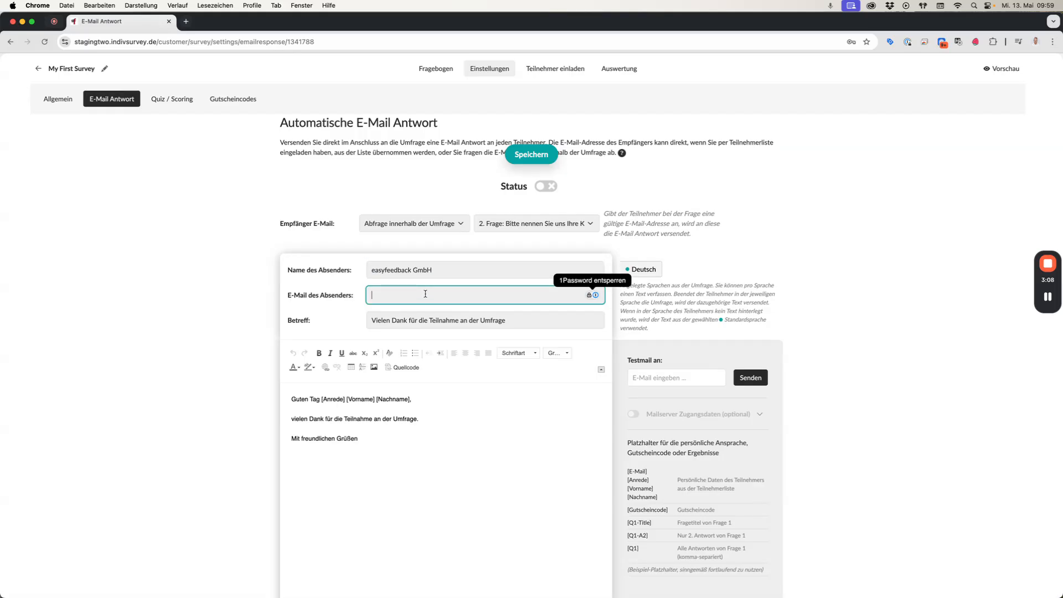
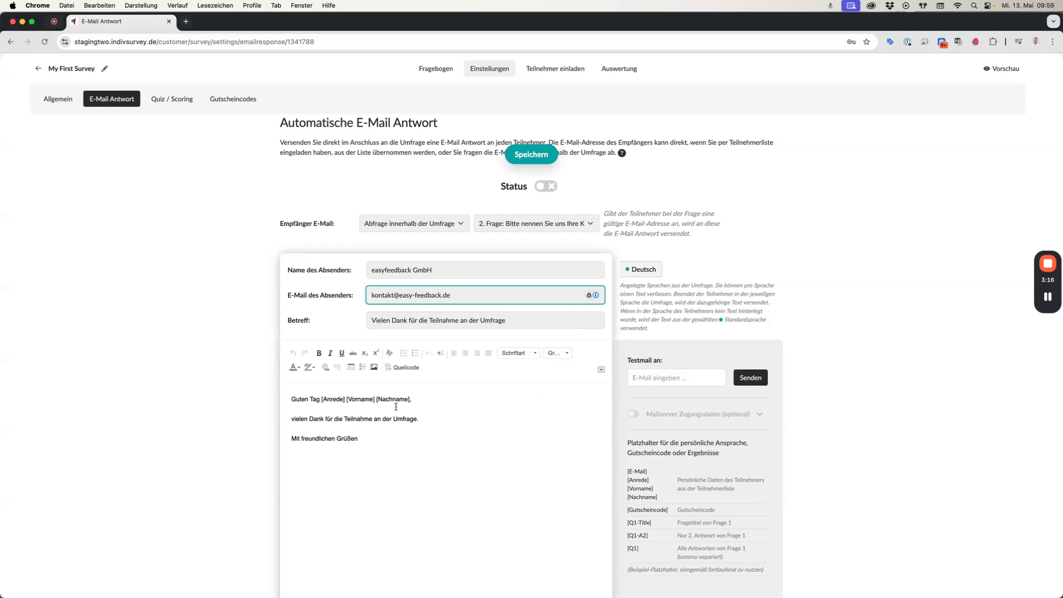
# Append "Anbei senden wir Ihnen weitere Informationen ..." to the thank-you line of the message and add a line break.
pyautogui.scroll(-2, 402, 408)
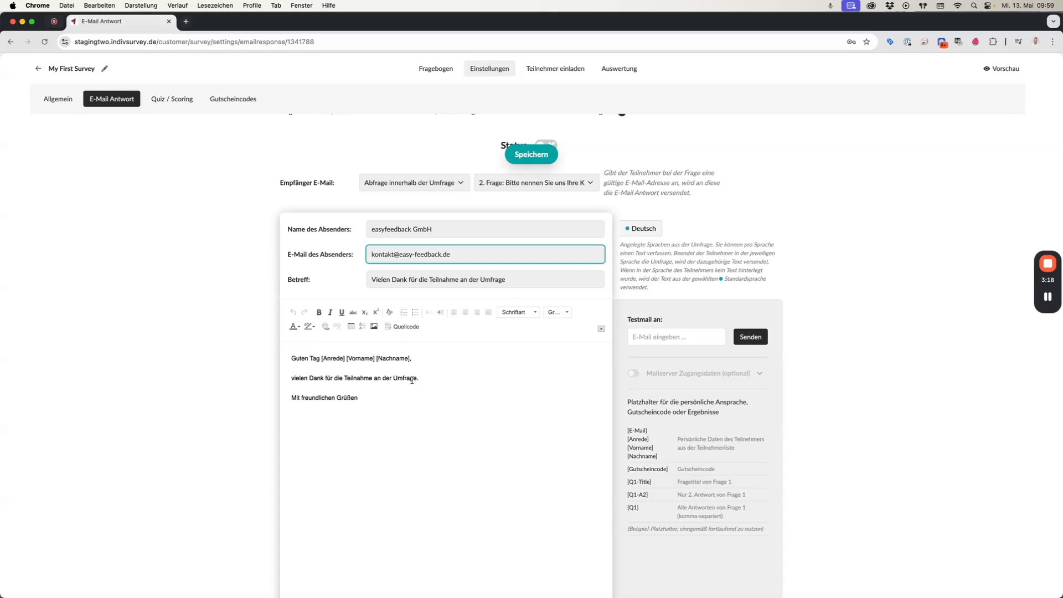
pyautogui.click(428, 378)
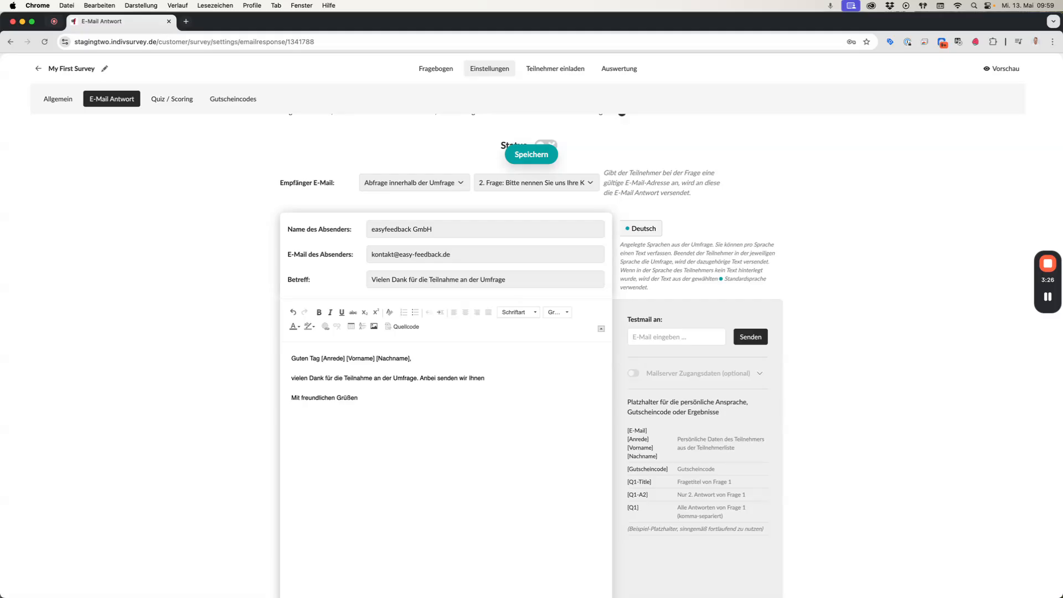
pyautogui.write('formationen ...')
pyautogui.press('Return')
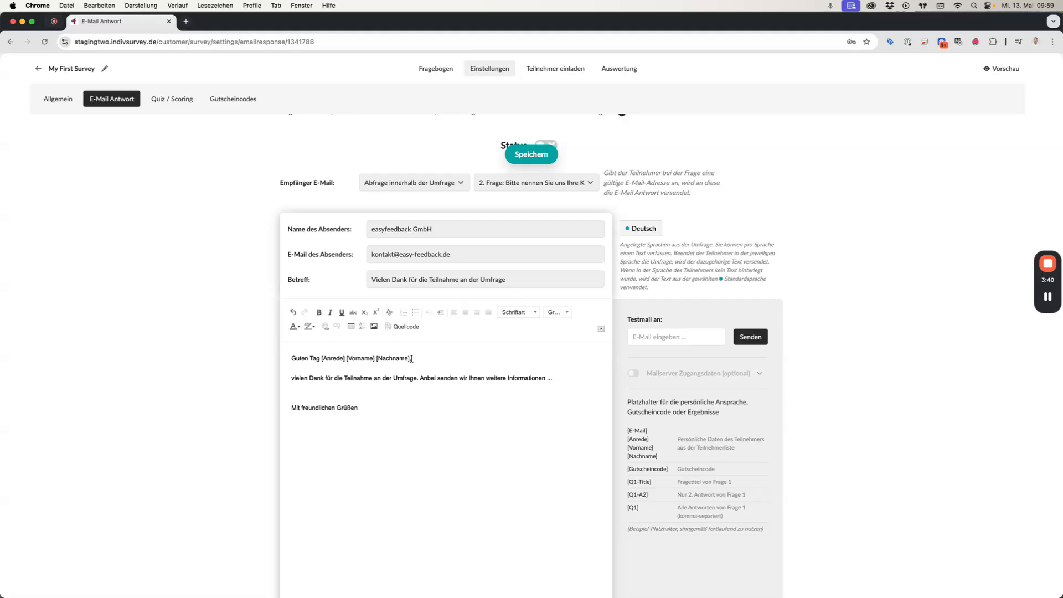
# Replace the greeting's [Anrede] [Vorname] [Nachname] placeholders with the placeholder [Q2-A1].
pyautogui.moveTo(413, 358); pyautogui.dragTo(320, 360)
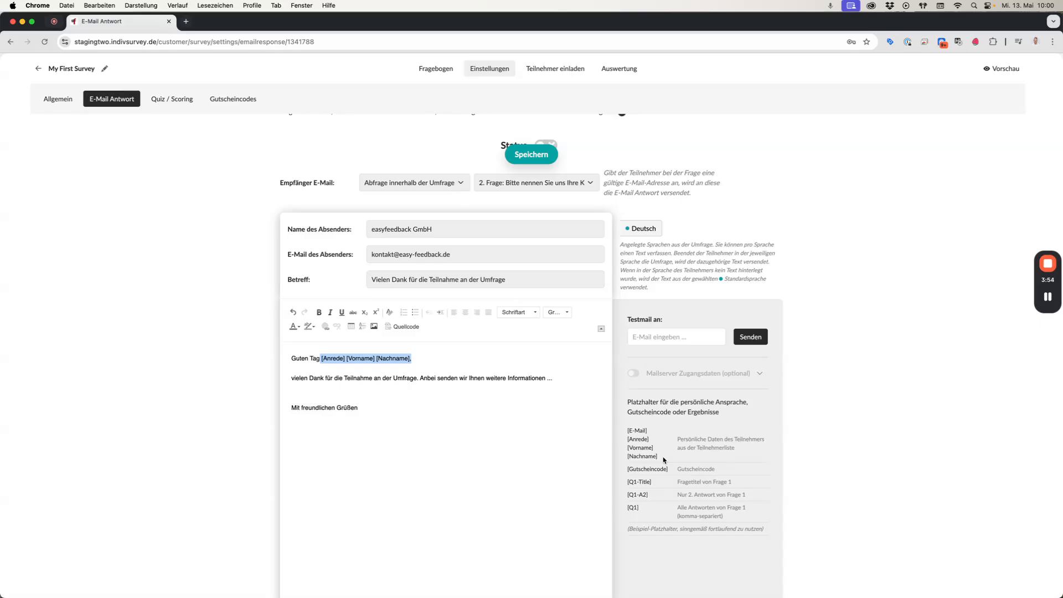
pyautogui.press('BackSpace')
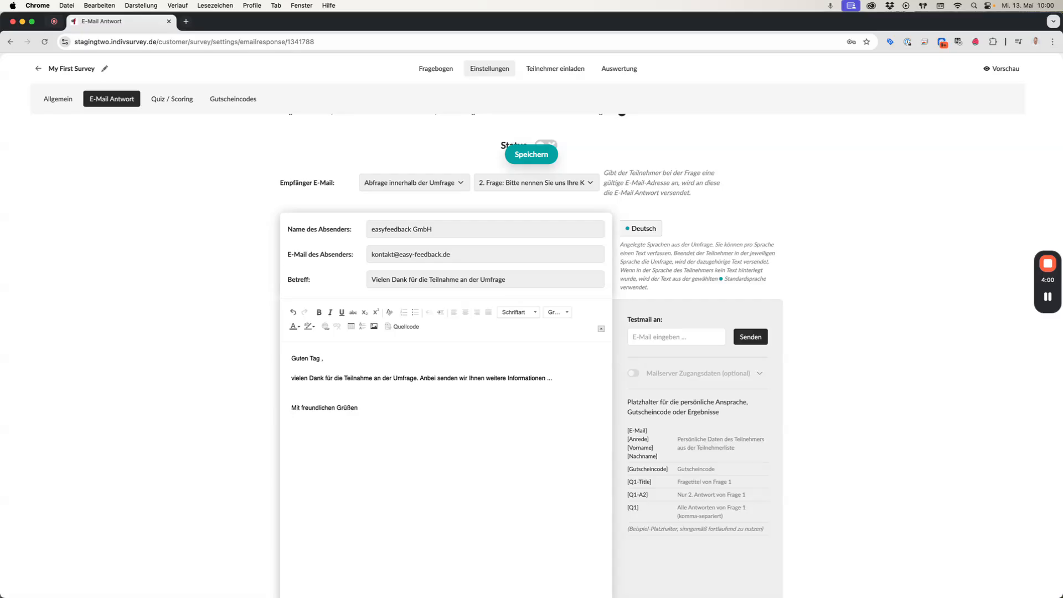
pyautogui.scroll(-2, 700, 524)
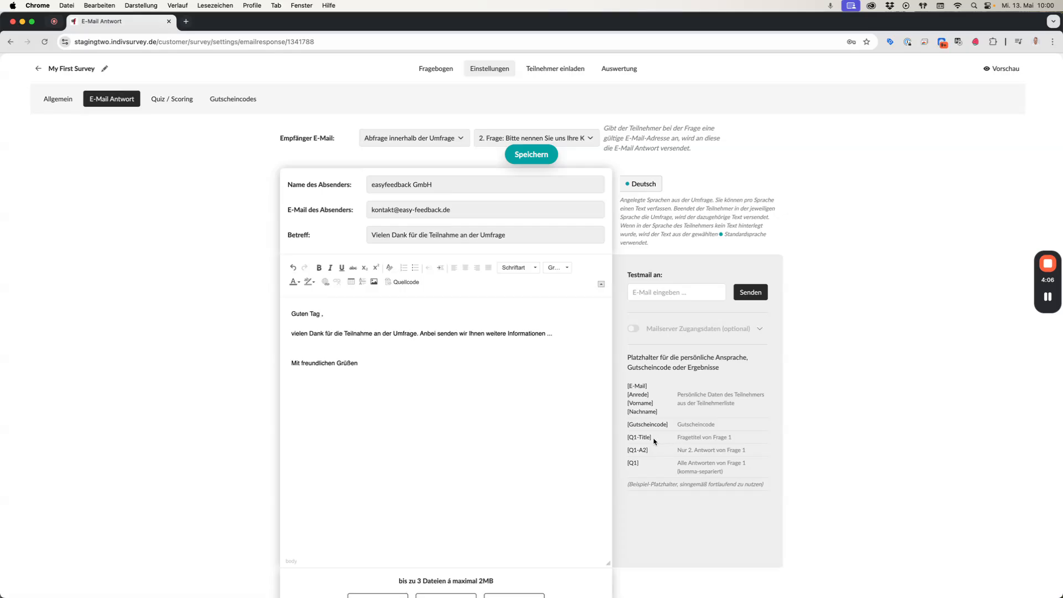
pyautogui.moveTo(653, 438); pyautogui.dragTo(627, 439)
pyautogui.moveTo(652, 452); pyautogui.dragTo(627, 451)
pyautogui.moveTo(650, 464); pyautogui.dragTo(628, 462)
pyautogui.moveTo(655, 451); pyautogui.dragTo(627, 449)
pyautogui.press('super+c')
pyautogui.click(321, 314)
pyautogui.press('super+v')
pyautogui.click(328, 313)
pyautogui.hotkey('shift', 'Right')
pyautogui.click(339, 314)
pyautogui.hotkey('shift', 'Right')
pyautogui.write('1')
pyautogui.moveTo(321, 313); pyautogui.dragTo(341, 313)
pyautogui.click(369, 347)
pyautogui.scroll(5, 379, 336)
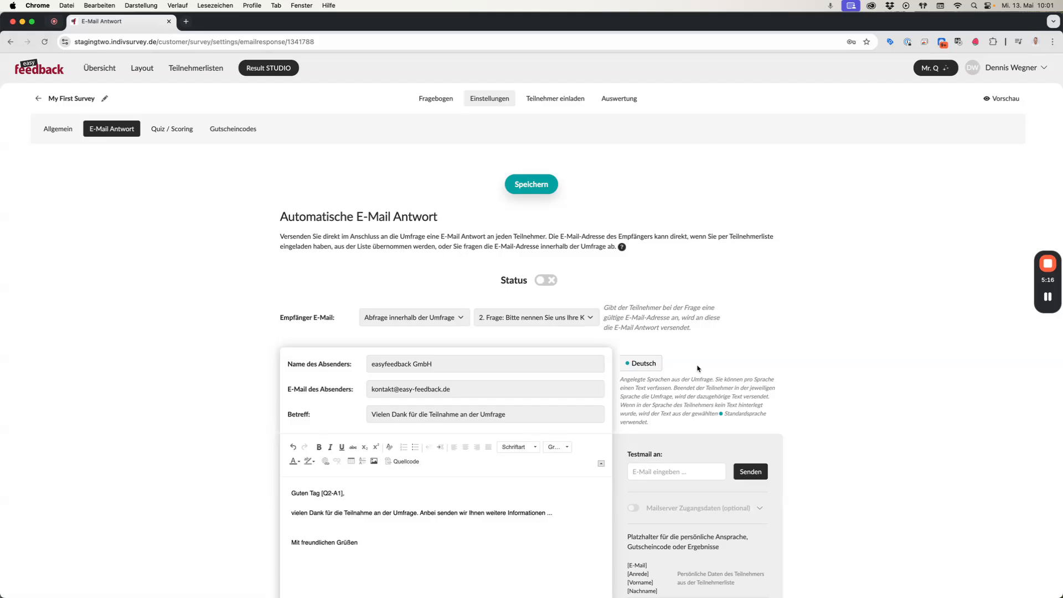
# Switch the automatic e-mail reply status on.
pyautogui.click(548, 281)
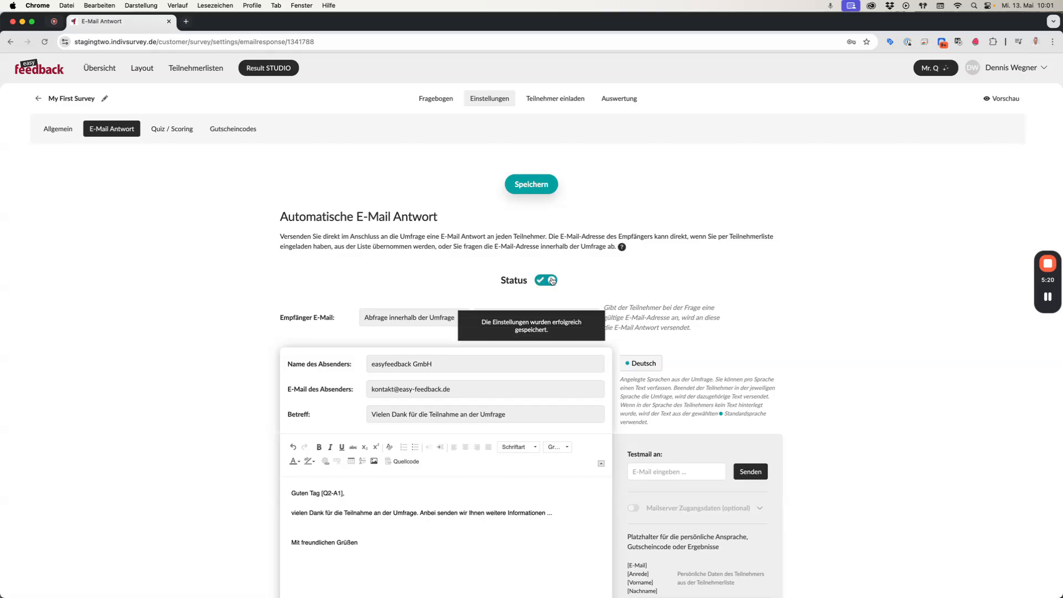
pyautogui.scroll(-5, 738, 352)
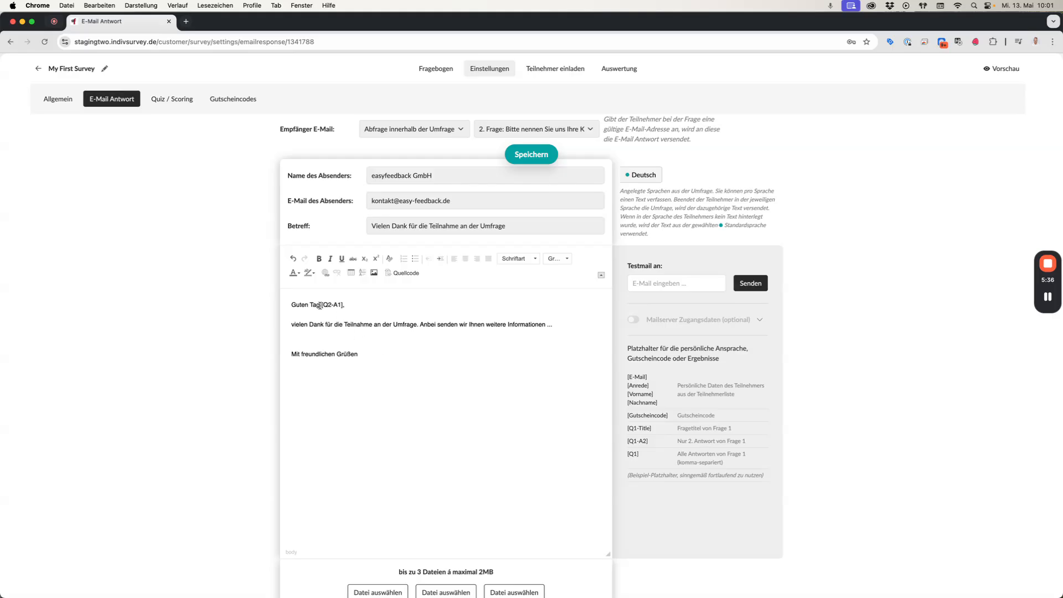
# Examine the optional mail server access settings and collapse them again.
pyautogui.moveTo(321, 304); pyautogui.dragTo(342, 304)
pyautogui.click(760, 320)
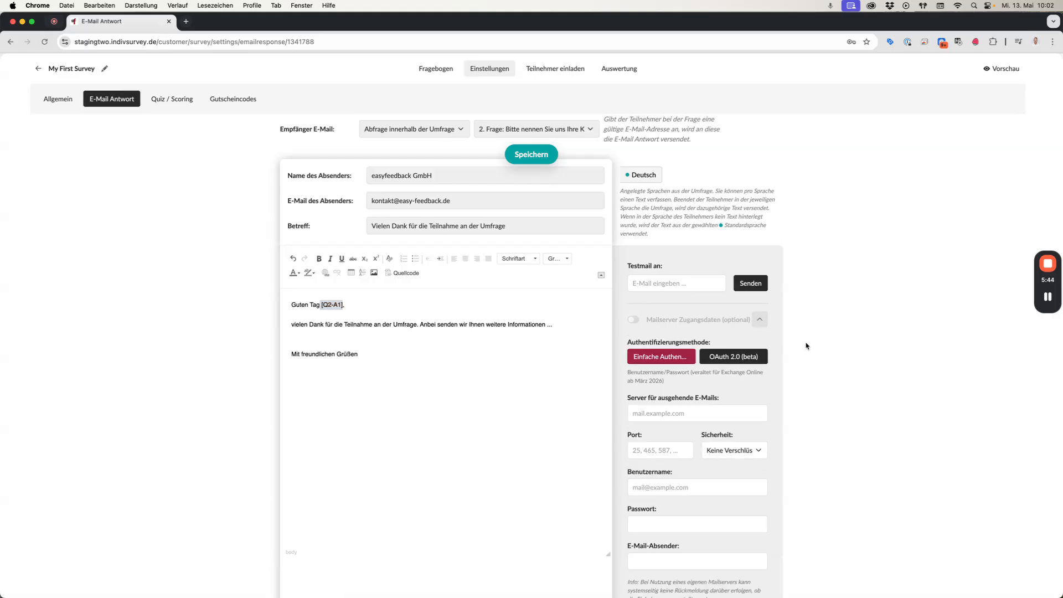
pyautogui.scroll(-3, 807, 346)
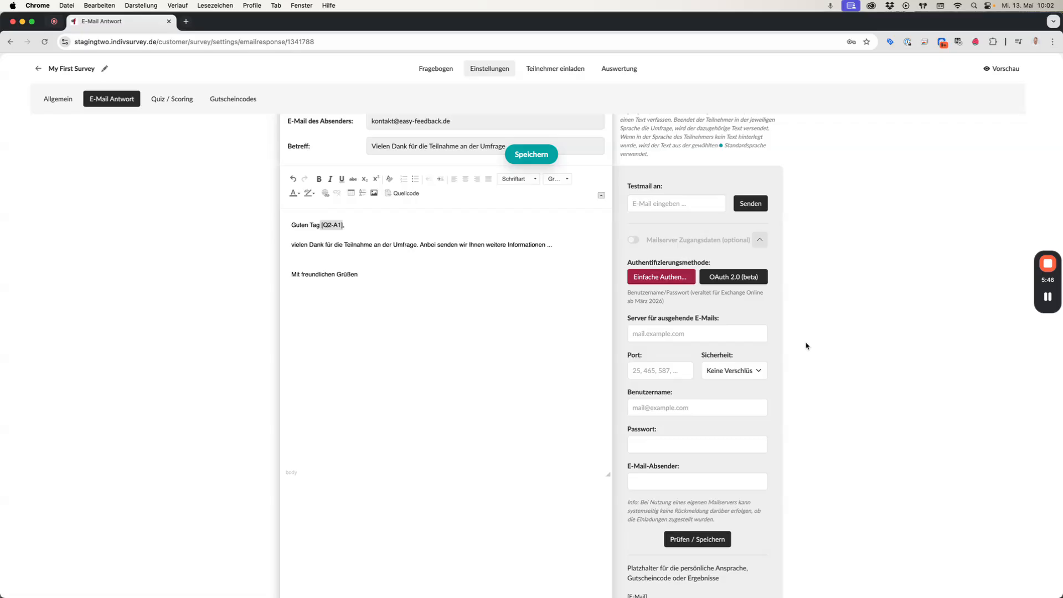
pyautogui.scroll(-1, 806, 346)
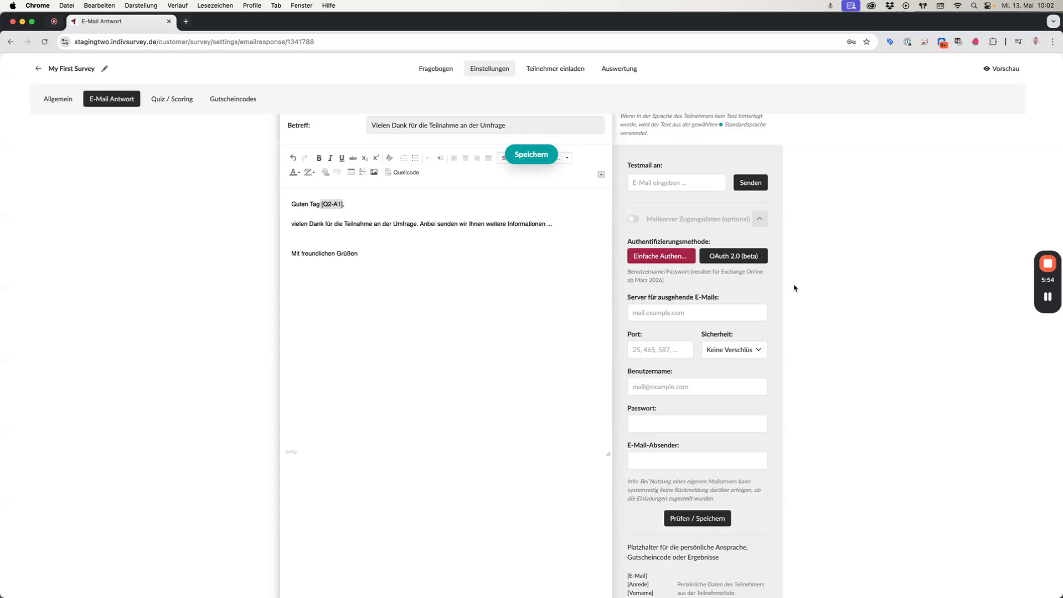
pyautogui.click(759, 218)
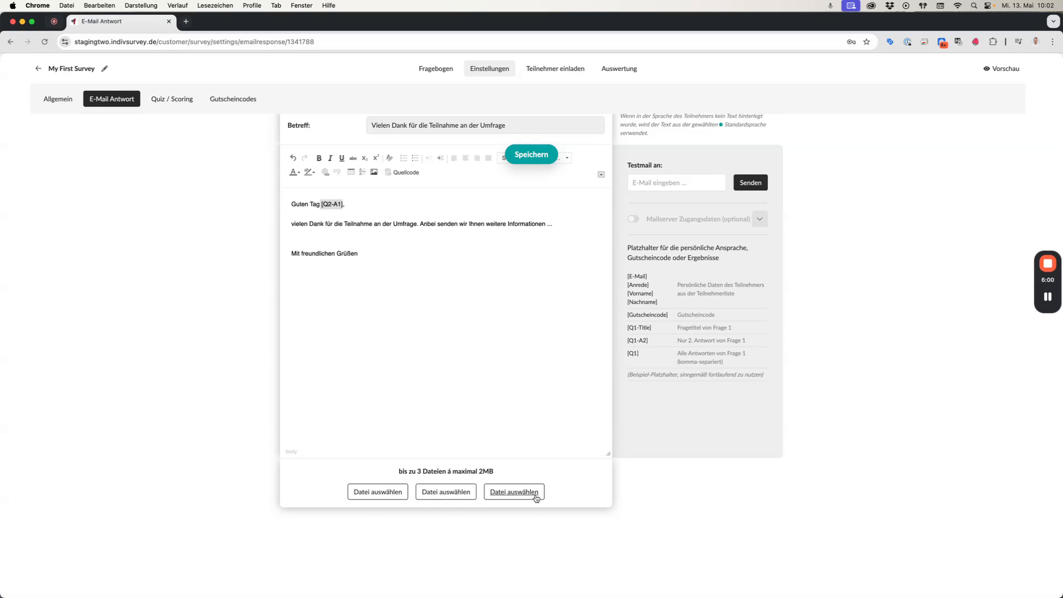
pyautogui.scroll(5, 813, 431)
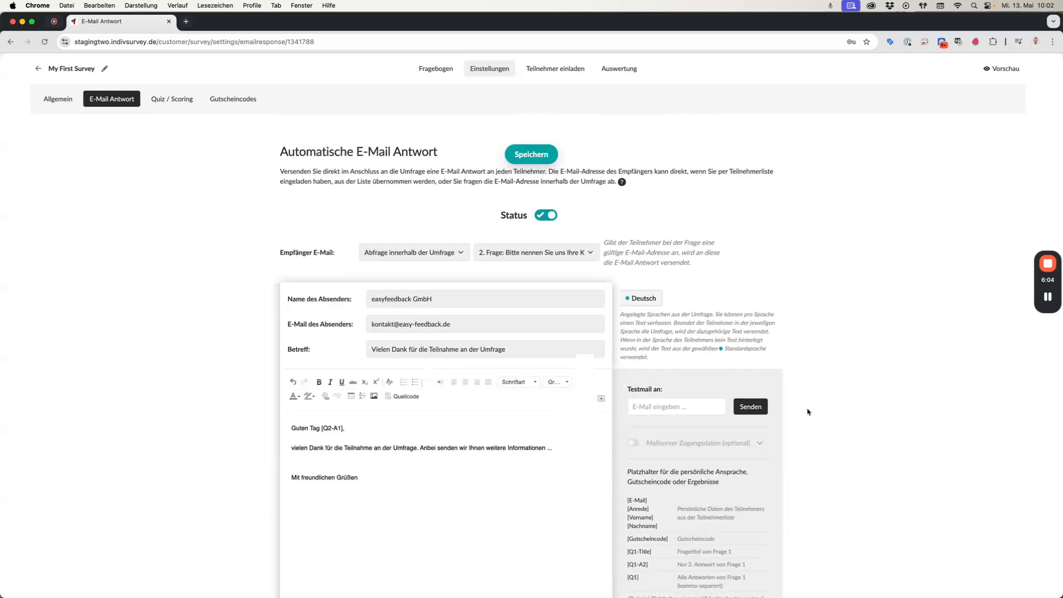
pyautogui.scroll(2, 814, 417)
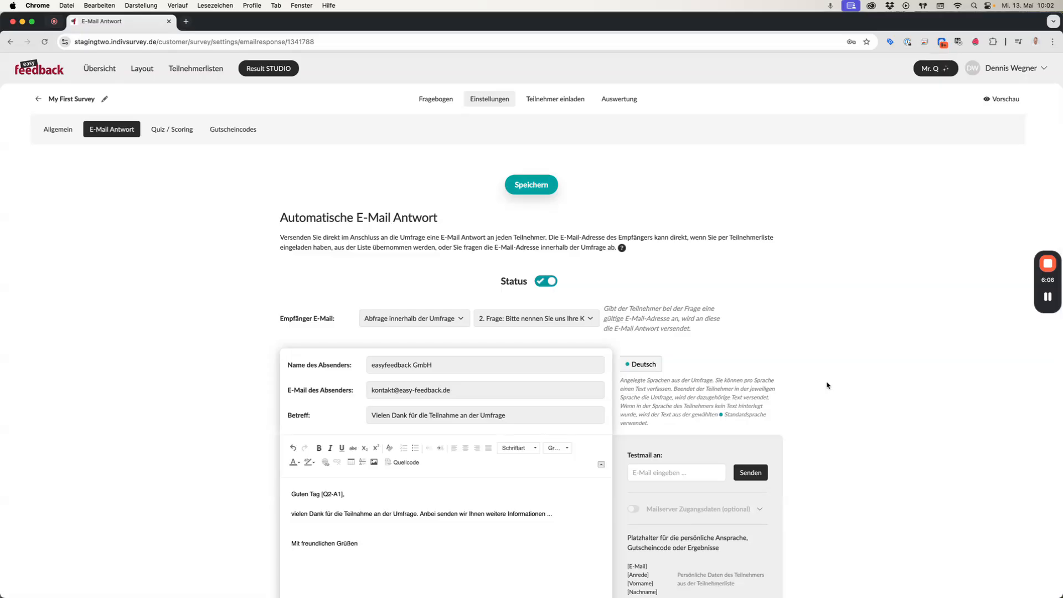